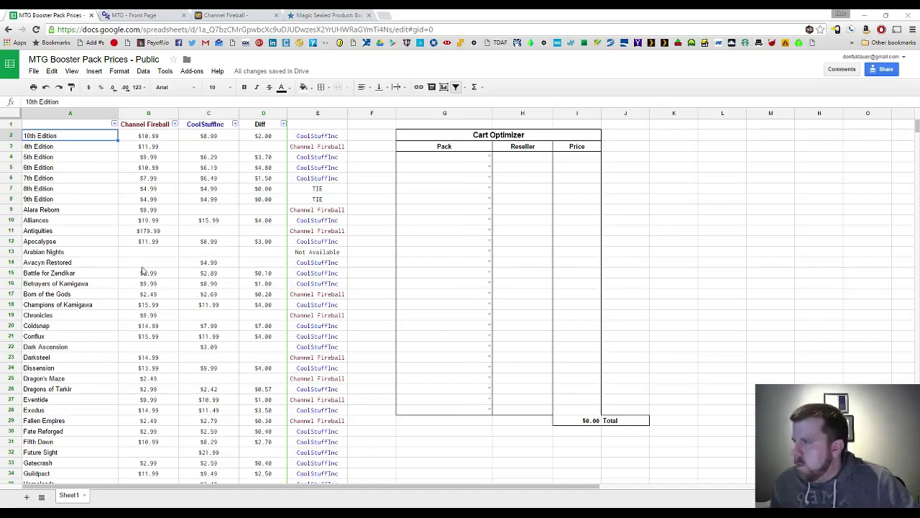
Inspect the 4th, 7th and 10th Edition entries and the set-name and price range through row 26
{"action": "left_click", "coordinate": [77, 147]}
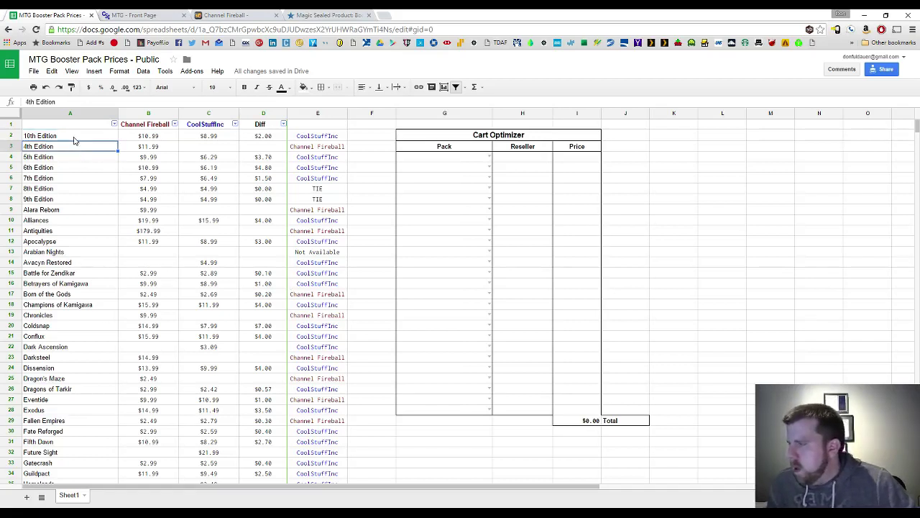
{"action": "left_click_drag", "start_coordinate": [79, 137], "coordinate": [208, 391]}
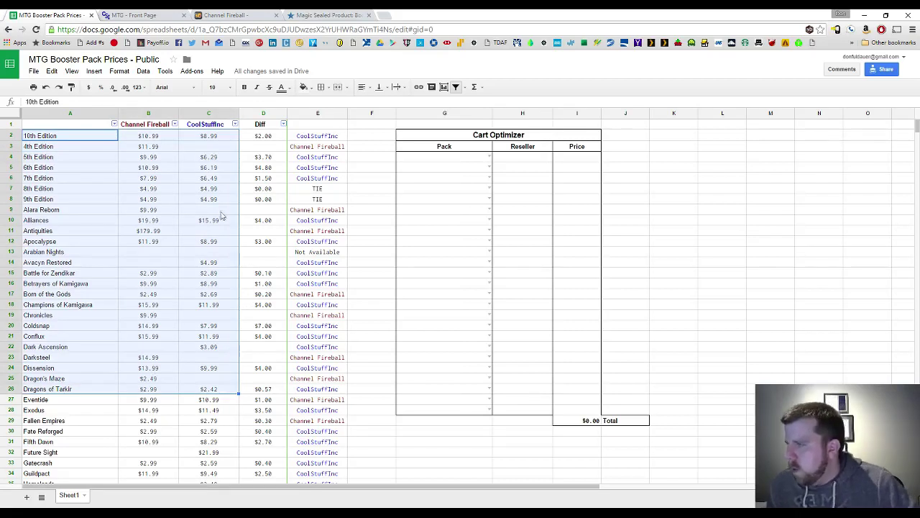
{"action": "left_click", "coordinate": [186, 184]}
{"action": "left_click", "coordinate": [52, 136]}
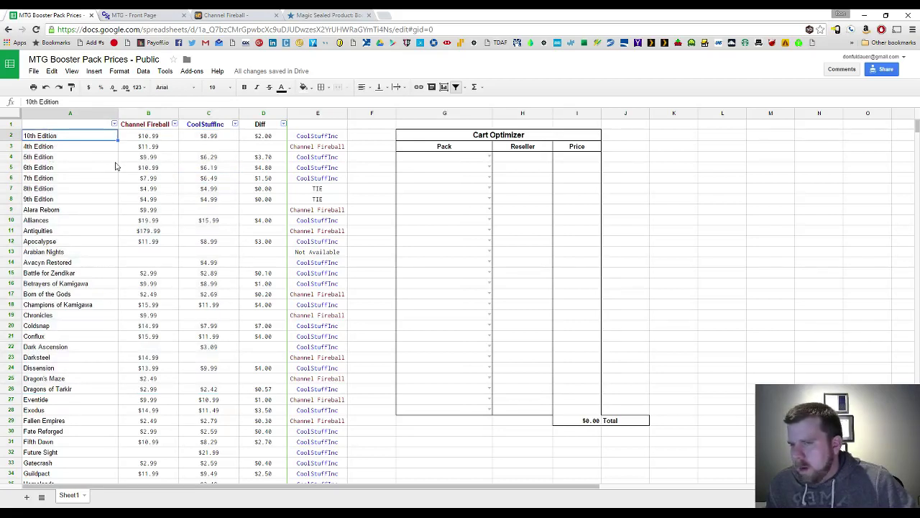
{"action": "left_click", "coordinate": [100, 179]}
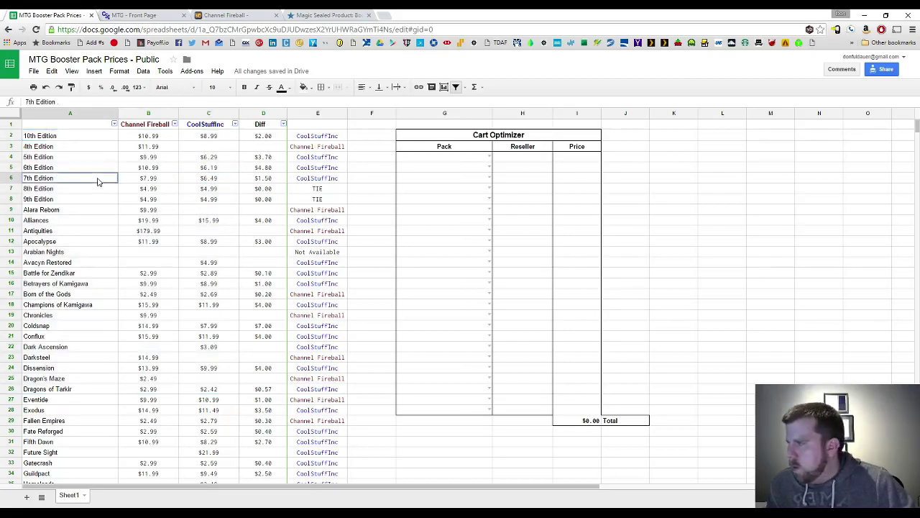
{"action": "left_click", "coordinate": [94, 137]}
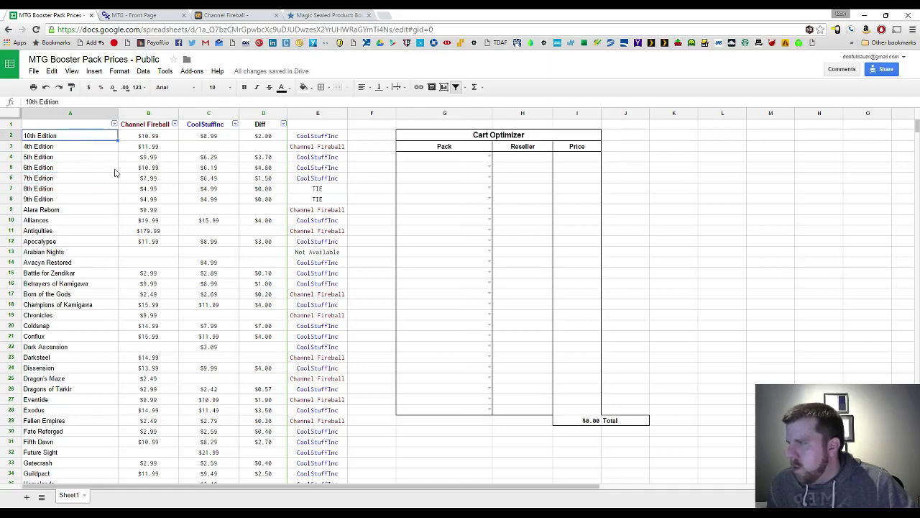
{"action": "left_click_drag", "start_coordinate": [143, 128], "coordinate": [186, 128]}
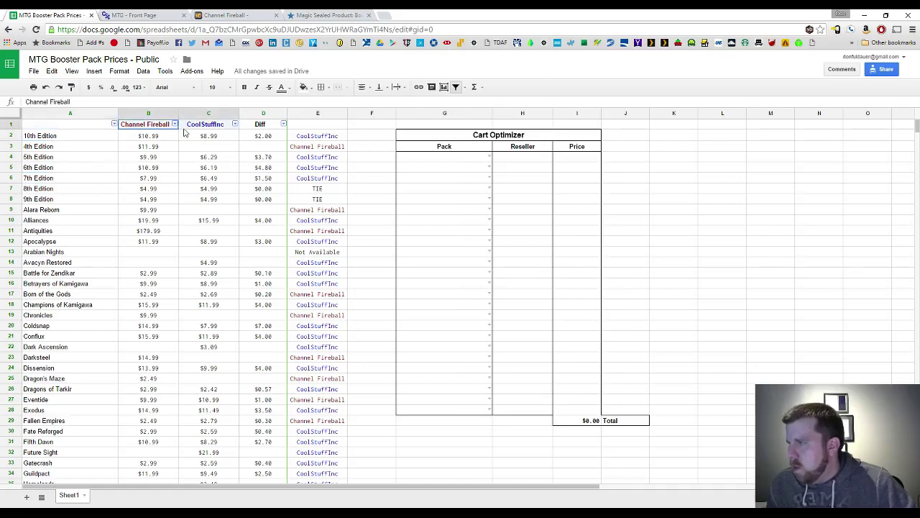
{"action": "left_click", "coordinate": [105, 137]}
Review the 7th Edition entry and the Channel Fireball and CoolStuffInc price headers
{"action": "scroll", "coordinate": [141, 177], "scroll_direction": "down", "scroll_amount": 2}
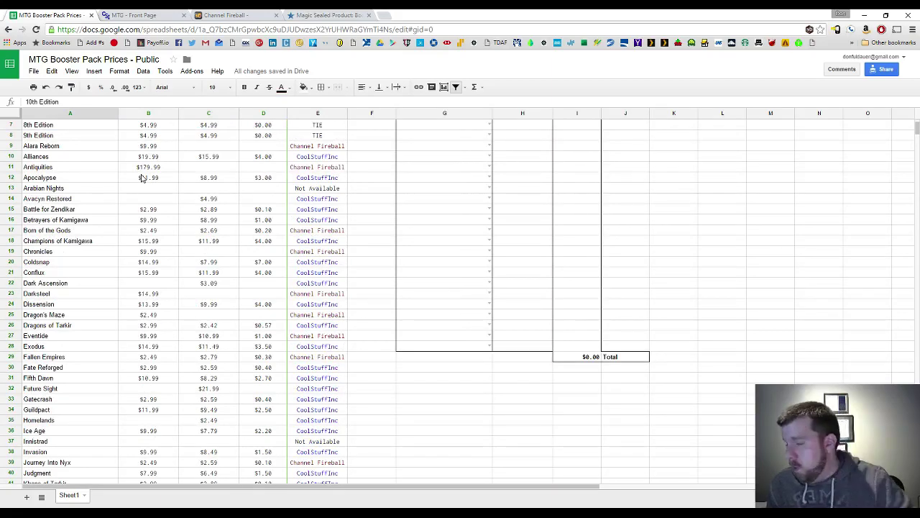
{"action": "scroll", "coordinate": [142, 178], "scroll_direction": "up", "scroll_amount": 2}
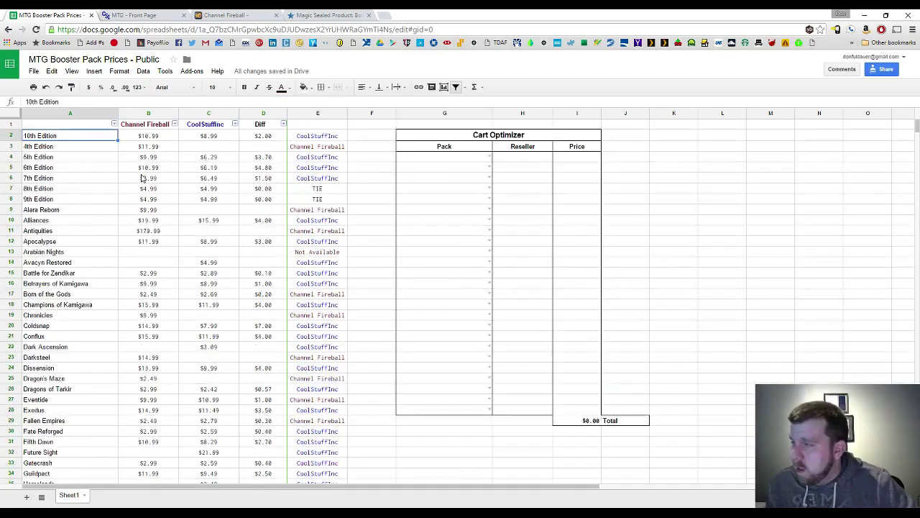
{"action": "left_click", "coordinate": [73, 178]}
{"action": "left_click", "coordinate": [134, 125]}
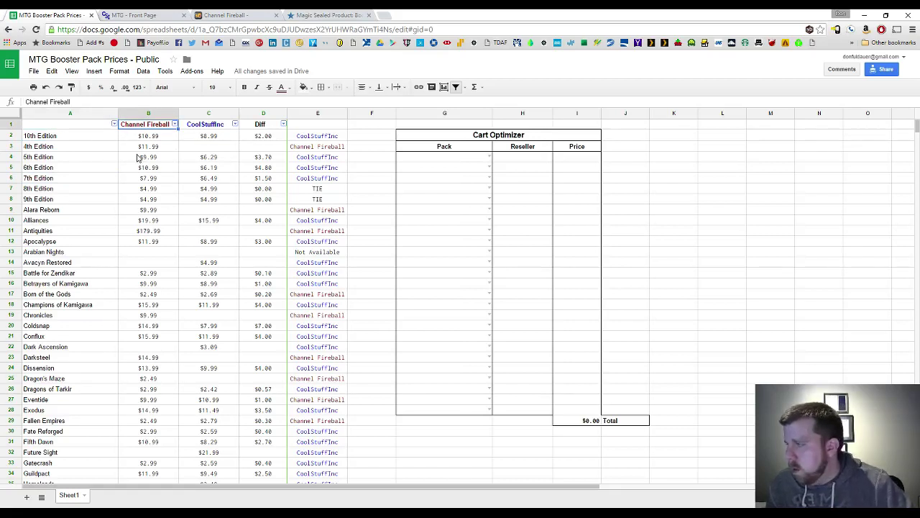
{"action": "left_click", "coordinate": [219, 126]}
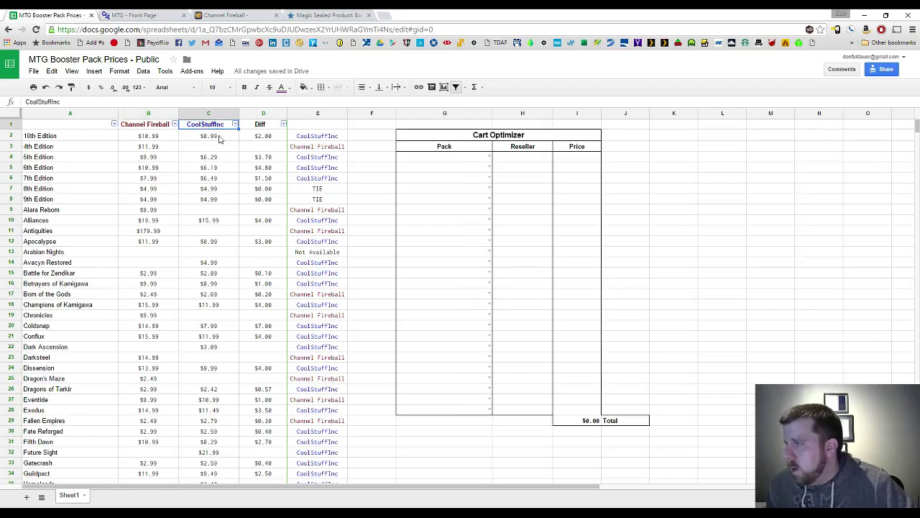
Look over the Star City Games booster pack listing
{"action": "left_click", "coordinate": [332, 14]}
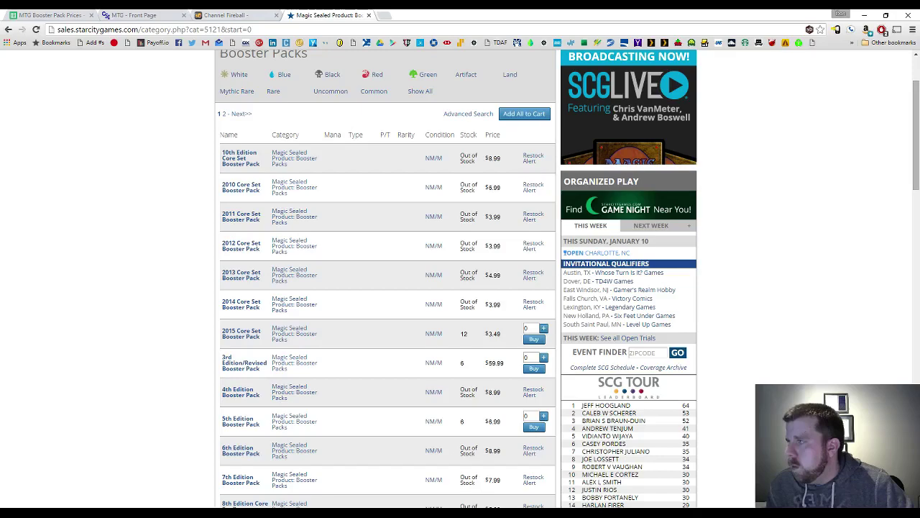
{"action": "scroll", "coordinate": [280, 146], "scroll_direction": "up", "scroll_amount": 3}
{"action": "scroll", "coordinate": [281, 146], "scroll_direction": "down", "scroll_amount": 5}
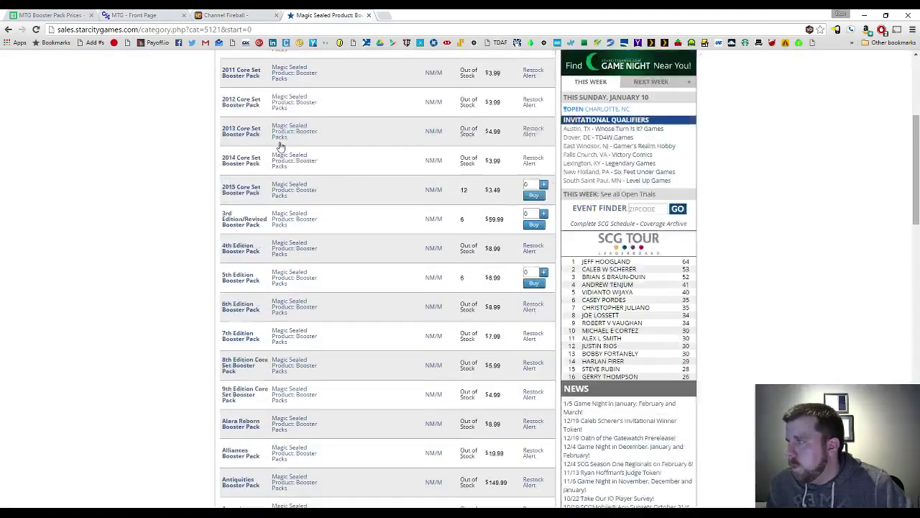
{"action": "scroll", "coordinate": [280, 146], "scroll_direction": "up", "scroll_amount": 3}
{"action": "scroll", "coordinate": [211, 82], "scroll_direction": "down", "scroll_amount": 2}
{"action": "scroll", "coordinate": [211, 82], "scroll_direction": "up", "scroll_amount": 2}
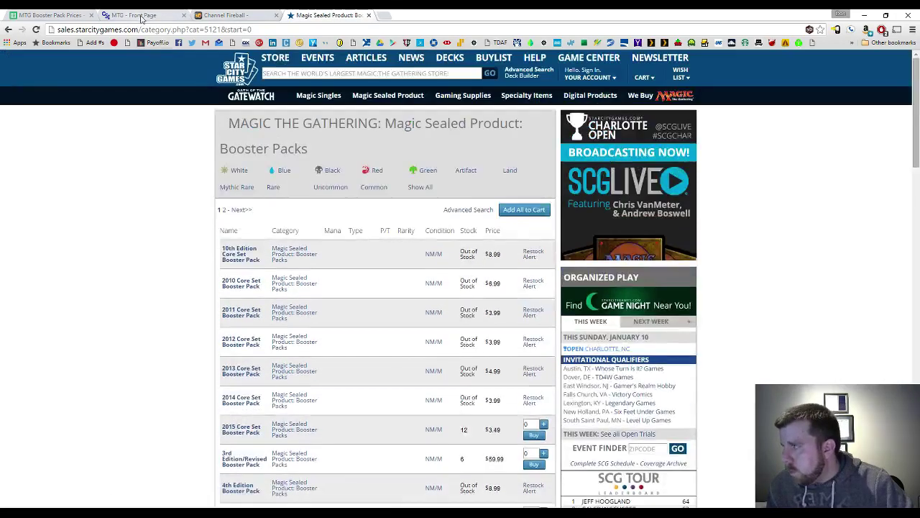
Back in the price list, check the reseller headers and the Portal 2 and Planar Chaos Channel Fireball prices
{"action": "key", "text": "ctrl+1"}
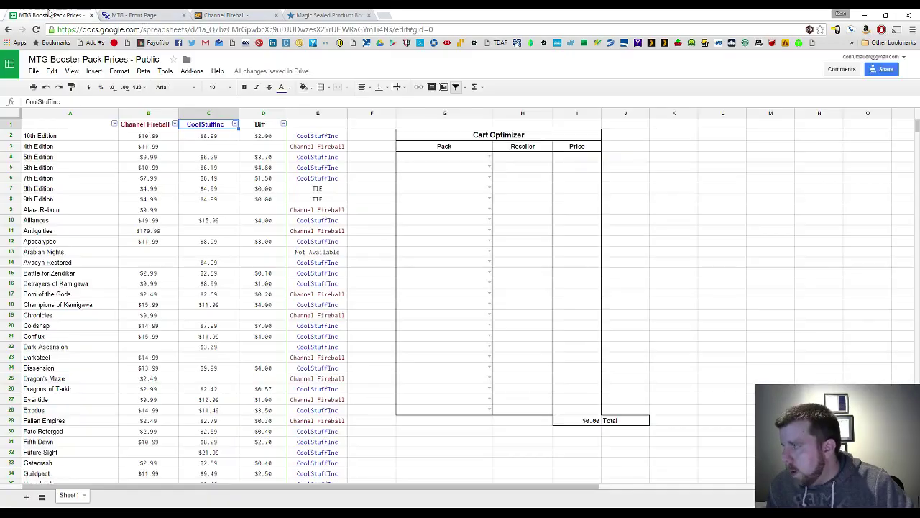
{"action": "left_click", "coordinate": [143, 128]}
{"action": "left_click", "coordinate": [195, 127]}
{"action": "left_click", "coordinate": [150, 125]}
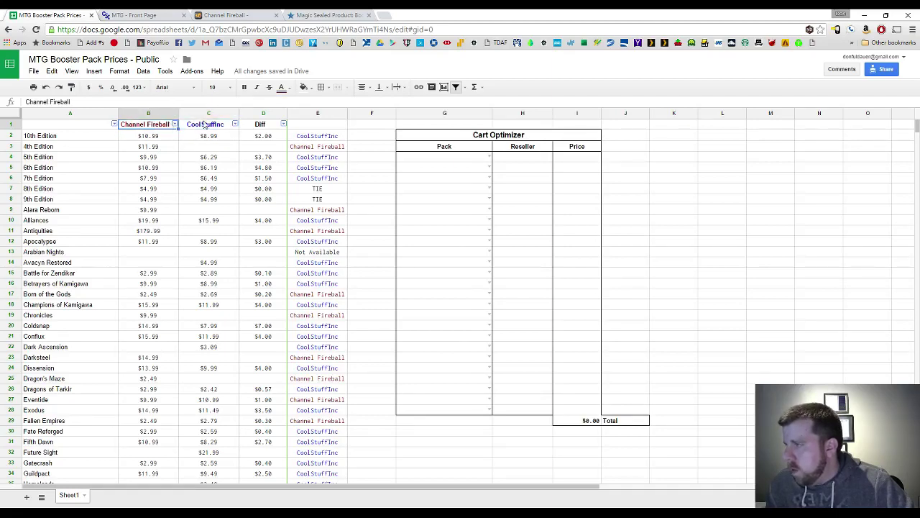
{"action": "left_click", "coordinate": [89, 136]}
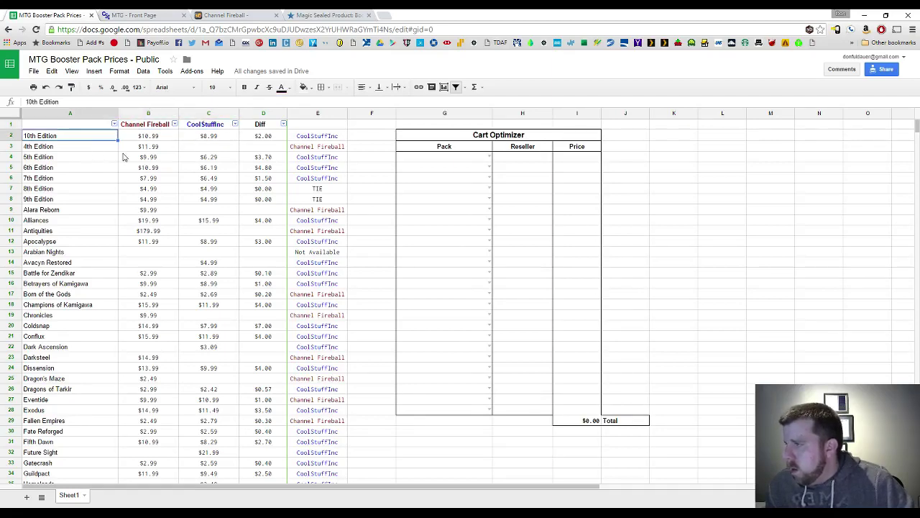
{"action": "scroll", "coordinate": [123, 158], "scroll_direction": "down", "scroll_amount": 7}
{"action": "scroll", "coordinate": [119, 160], "scroll_direction": "down", "scroll_amount": 9}
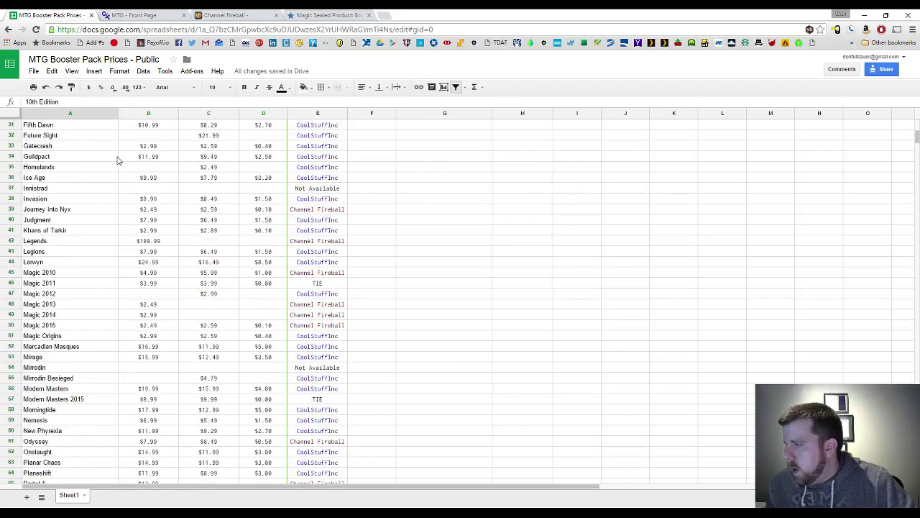
{"action": "scroll", "coordinate": [144, 246], "scroll_direction": "down", "scroll_amount": 3}
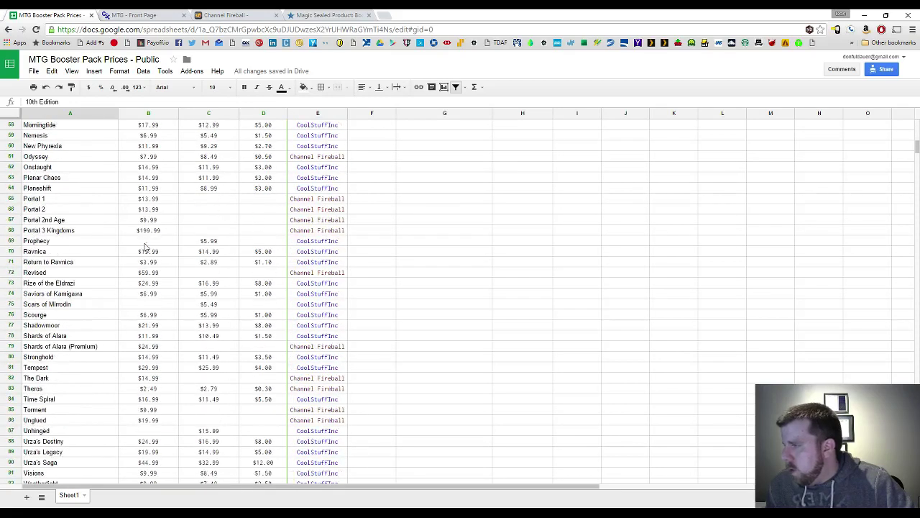
{"action": "left_click", "coordinate": [153, 210]}
{"action": "left_click", "coordinate": [155, 178]}
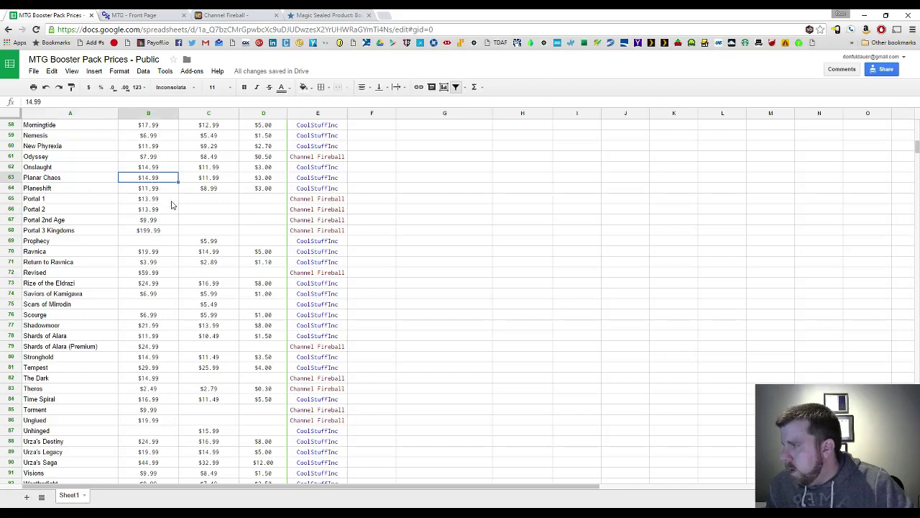
Scroll the price list, then move to the CoolStuffInc Magic expansions page
{"action": "scroll", "coordinate": [172, 208], "scroll_direction": "up", "scroll_amount": 19}
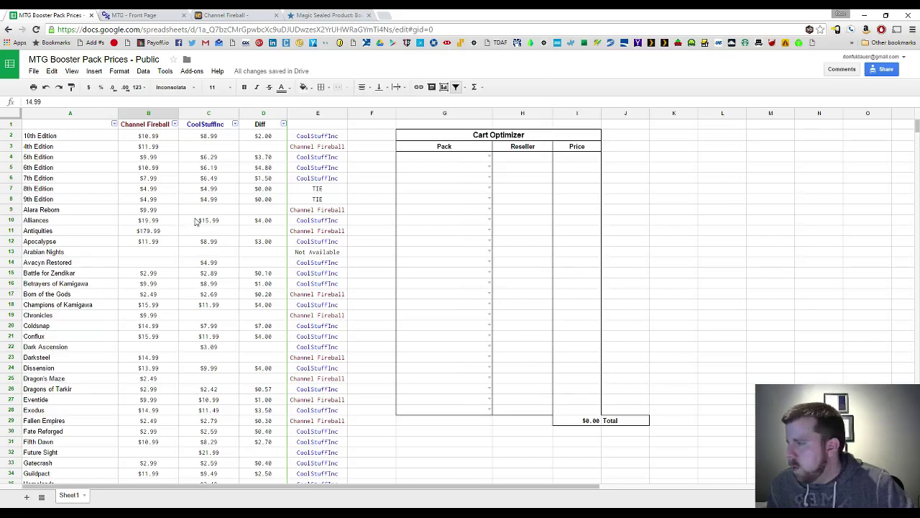
{"action": "scroll", "coordinate": [94, 164], "scroll_direction": "down", "scroll_amount": 1}
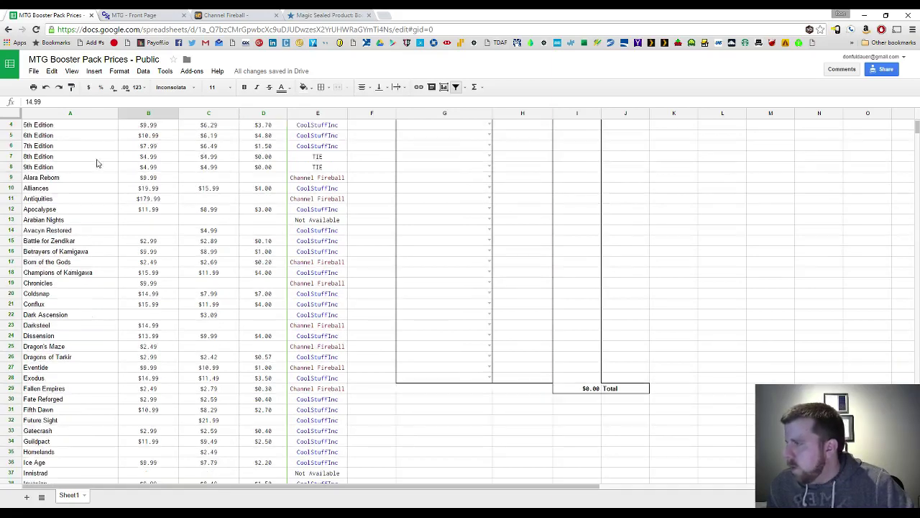
{"action": "scroll", "coordinate": [95, 180], "scroll_direction": "up", "scroll_amount": 1}
{"action": "scroll", "coordinate": [62, 144], "scroll_direction": "down", "scroll_amount": 20}
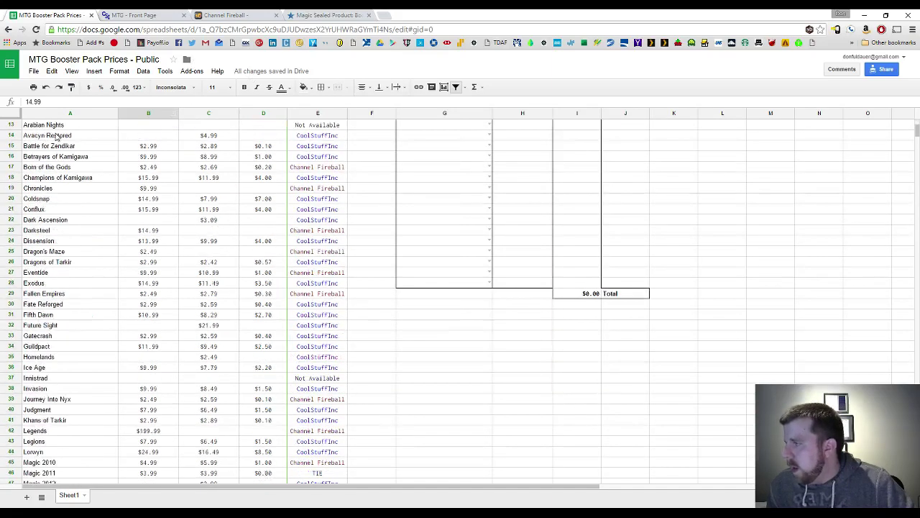
{"action": "scroll", "coordinate": [69, 203], "scroll_direction": "up", "scroll_amount": 12}
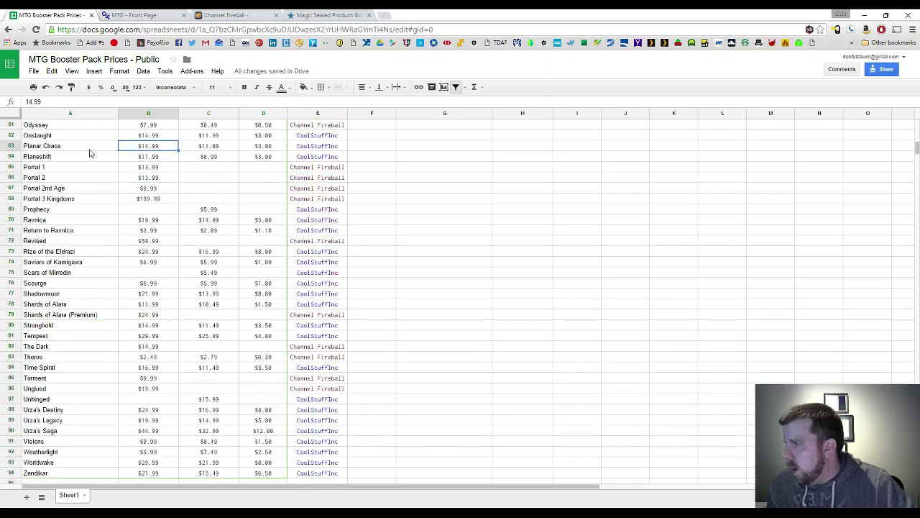
{"action": "key", "text": "ctrl+Tab"}
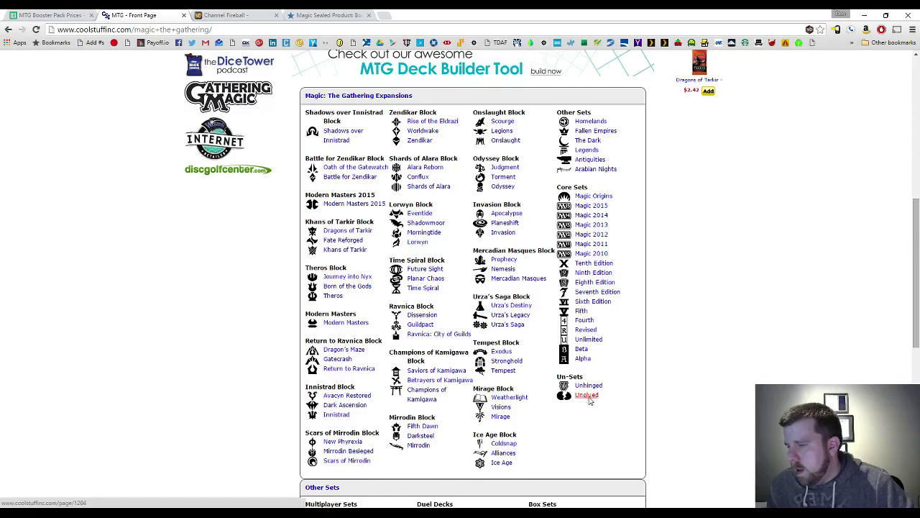
Scan the CoolStuffInc expansions and the spreadsheet, then bring up Channel Fireball's booster listing (6th Edition $10.99)
{"action": "scroll", "coordinate": [575, 401], "scroll_direction": "down", "scroll_amount": 4}
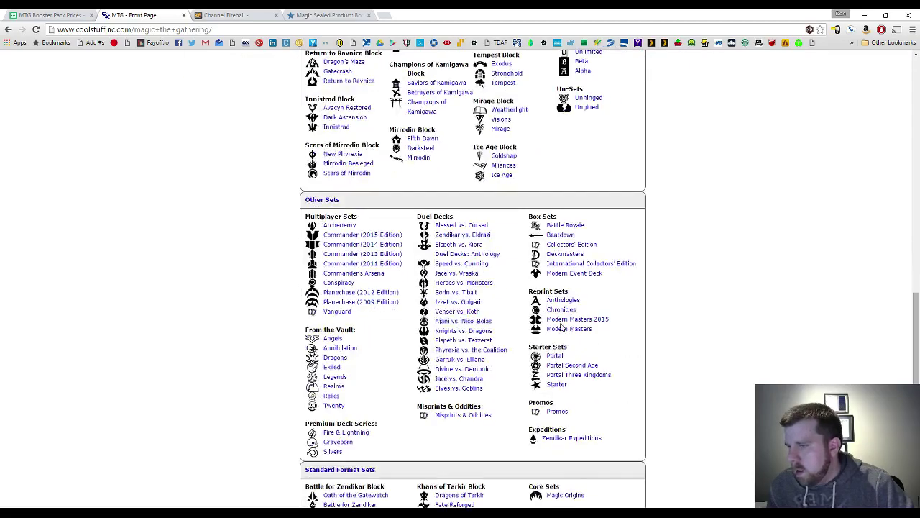
{"action": "scroll", "coordinate": [568, 317], "scroll_direction": "up", "scroll_amount": 4}
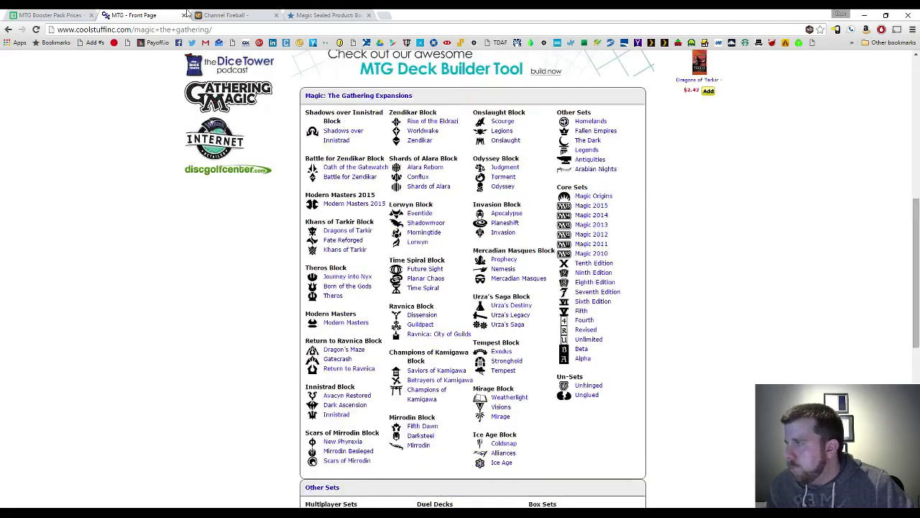
{"action": "left_click", "coordinate": [62, 15]}
{"action": "scroll", "coordinate": [148, 202], "scroll_direction": "up", "scroll_amount": 5}
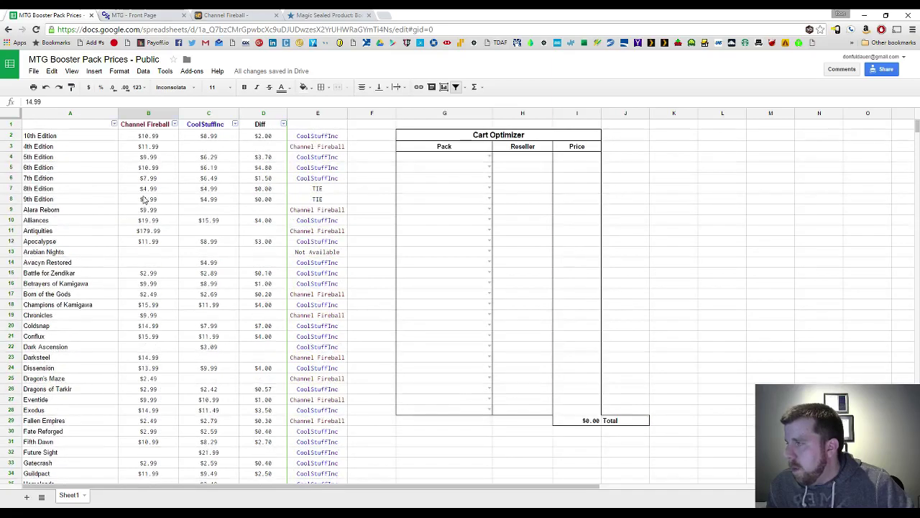
{"action": "left_click", "coordinate": [129, 13]}
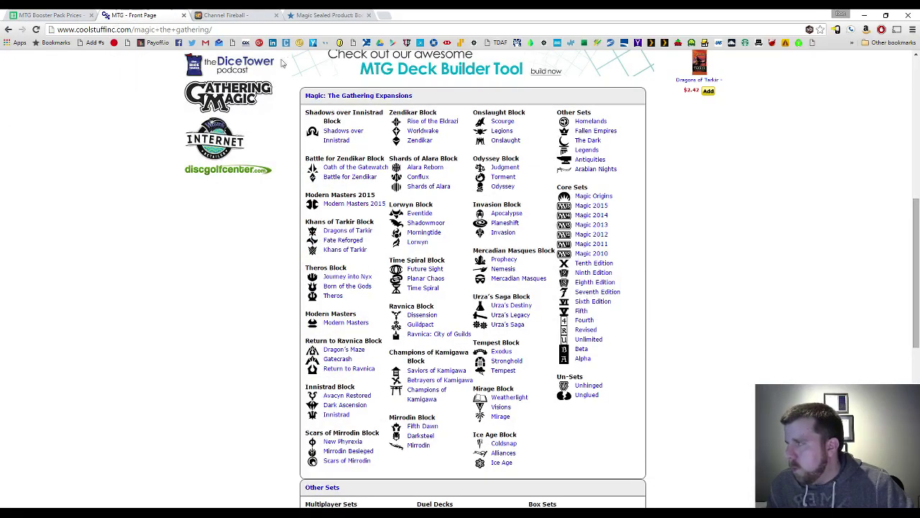
{"action": "left_click", "coordinate": [223, 15]}
Browse Channel Fireball's booster list and CoolStuffInc, then return to the MTG Booster Pack Prices spreadsheet
{"action": "scroll", "coordinate": [504, 273], "scroll_direction": "down", "scroll_amount": 15}
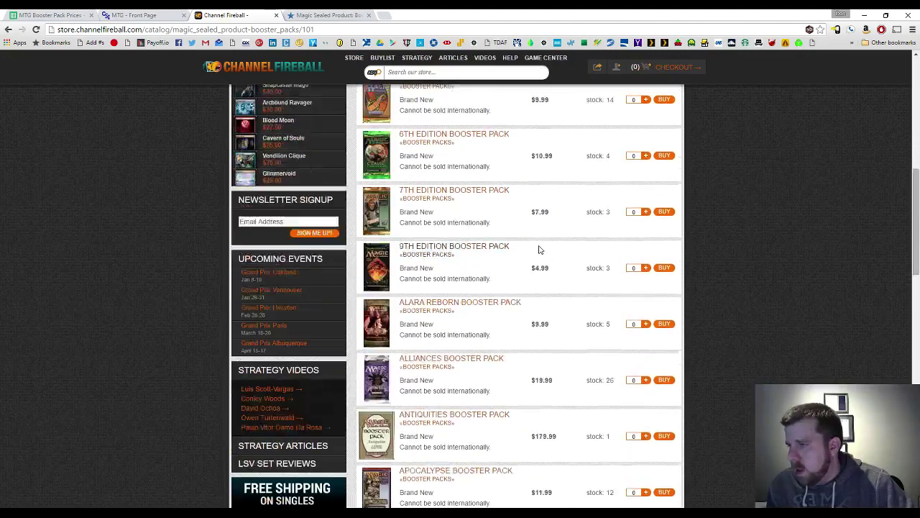
{"action": "scroll", "coordinate": [492, 265], "scroll_direction": "down", "scroll_amount": 10}
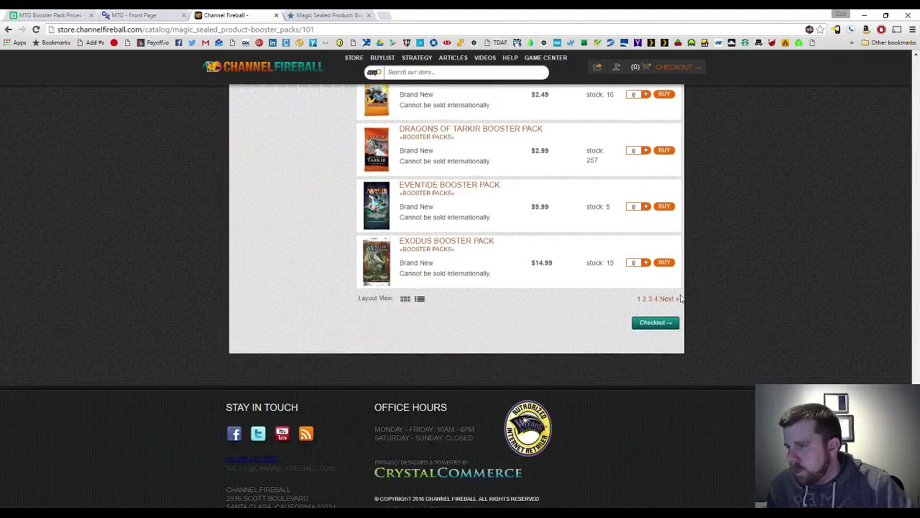
{"action": "scroll", "coordinate": [646, 274], "scroll_direction": "up", "scroll_amount": 6}
{"action": "scroll", "coordinate": [647, 274], "scroll_direction": "up", "scroll_amount": 12}
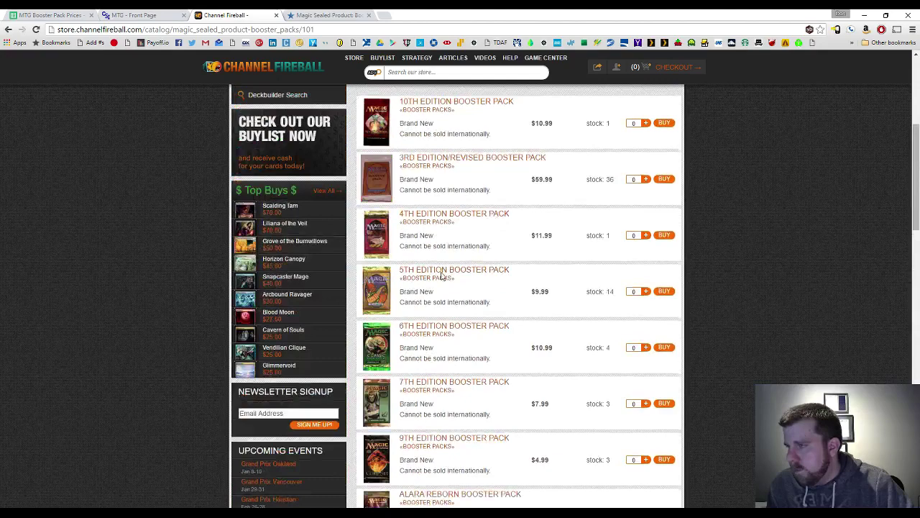
{"action": "scroll", "coordinate": [551, 237], "scroll_direction": "up", "scroll_amount": 1}
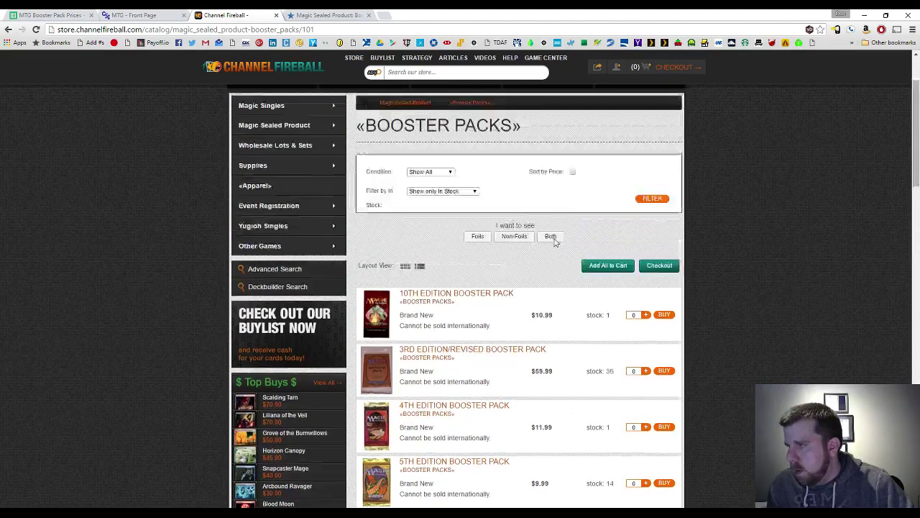
{"action": "scroll", "coordinate": [623, 248], "scroll_direction": "down", "scroll_amount": 3}
{"action": "scroll", "coordinate": [623, 247], "scroll_direction": "down", "scroll_amount": 15}
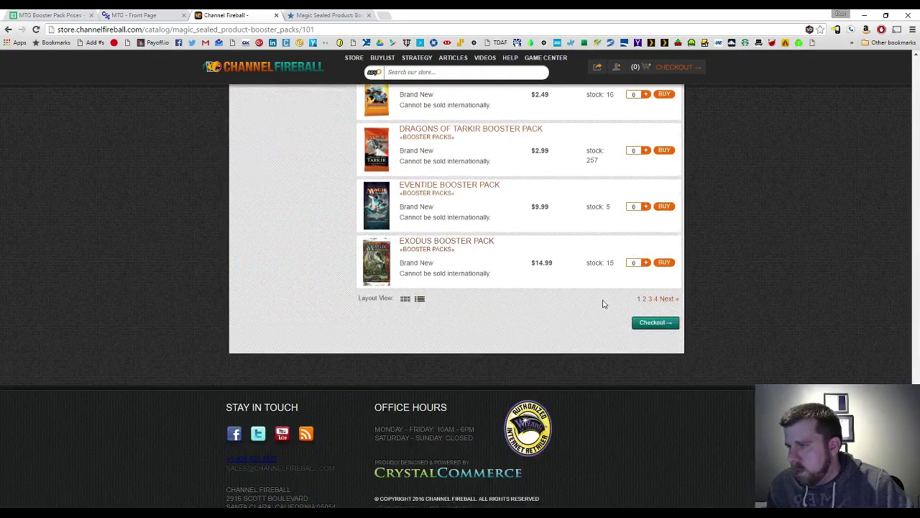
{"action": "scroll", "coordinate": [571, 292], "scroll_direction": "up", "scroll_amount": 15}
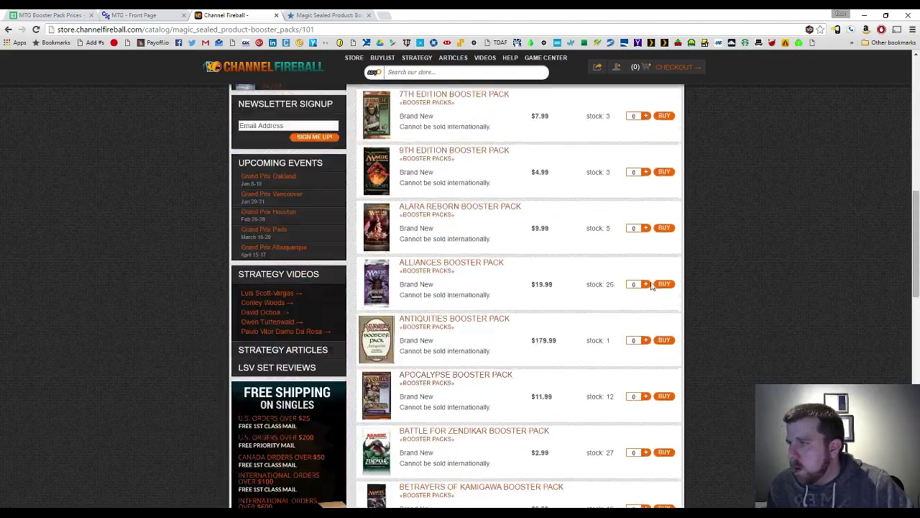
{"action": "left_click", "coordinate": [171, 14]}
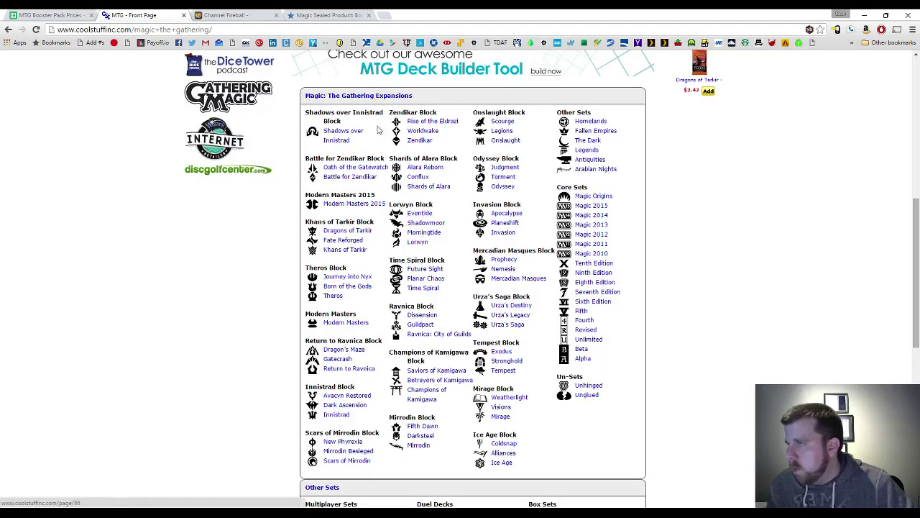
{"action": "left_click", "coordinate": [72, 14]}
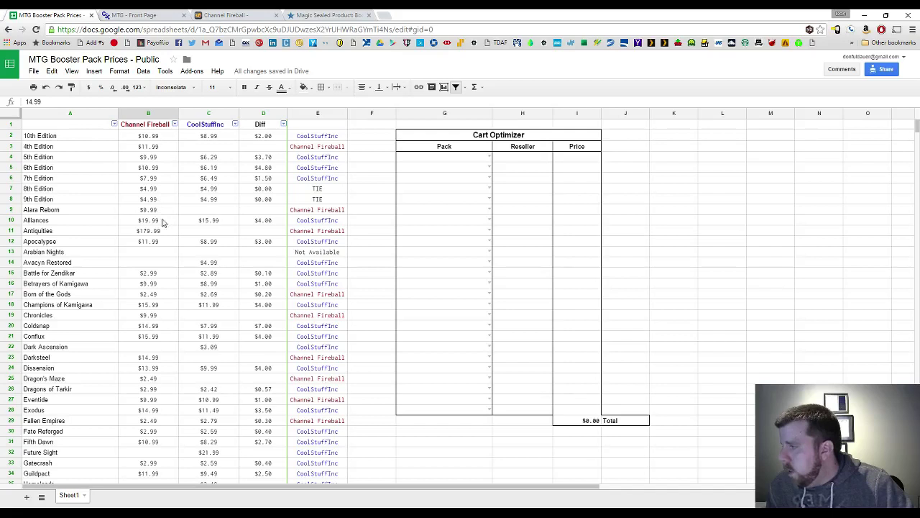
{"action": "left_click", "coordinate": [163, 256]}
{"action": "left_click", "coordinate": [162, 265]}
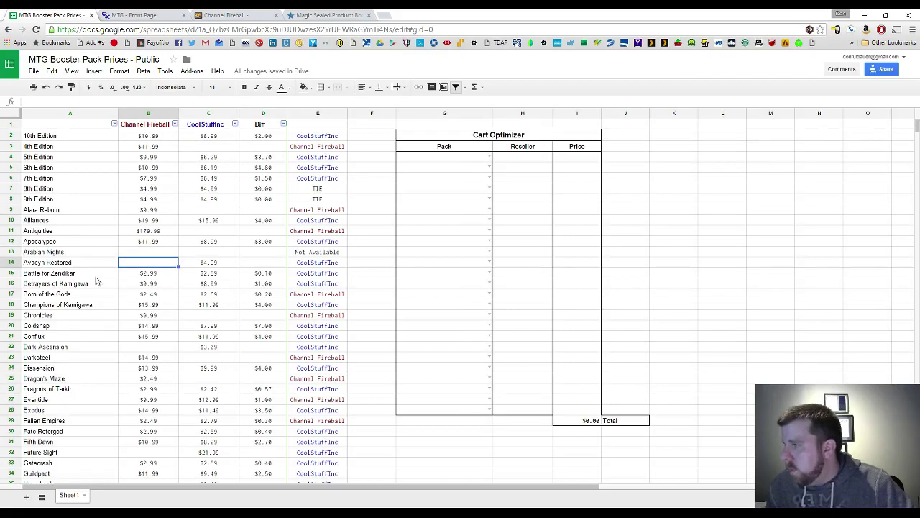
{"action": "left_click_drag", "start_coordinate": [74, 265], "coordinate": [139, 270]}
{"action": "left_click", "coordinate": [143, 263]}
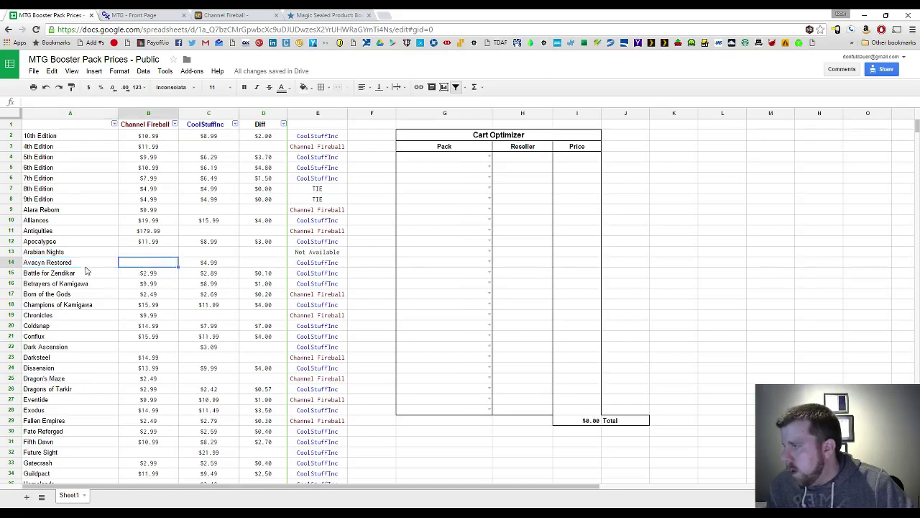
{"action": "scroll", "coordinate": [84, 270], "scroll_direction": "down", "scroll_amount": 3}
{"action": "scroll", "coordinate": [85, 269], "scroll_direction": "up", "scroll_amount": 3}
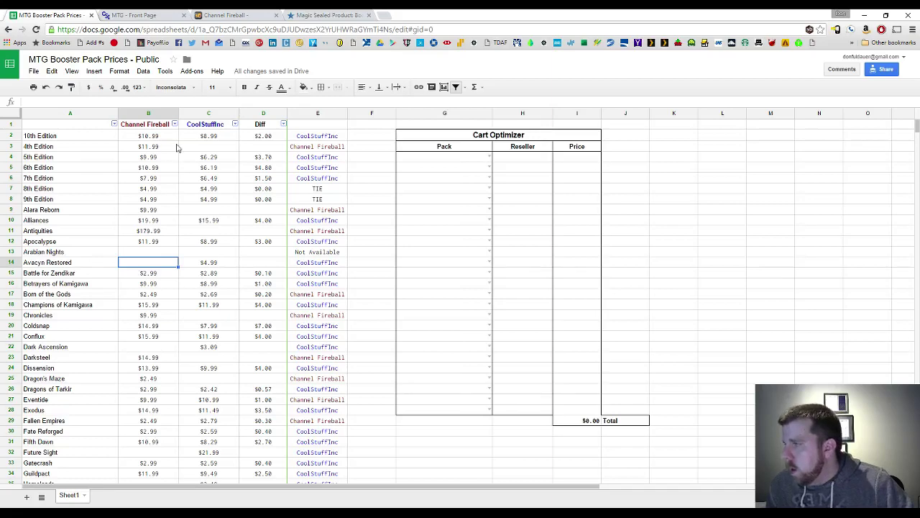
{"action": "left_click_drag", "start_coordinate": [172, 139], "coordinate": [222, 507]}
{"action": "left_click", "coordinate": [210, 329]}
{"action": "scroll", "coordinate": [210, 328], "scroll_direction": "up", "scroll_amount": 7}
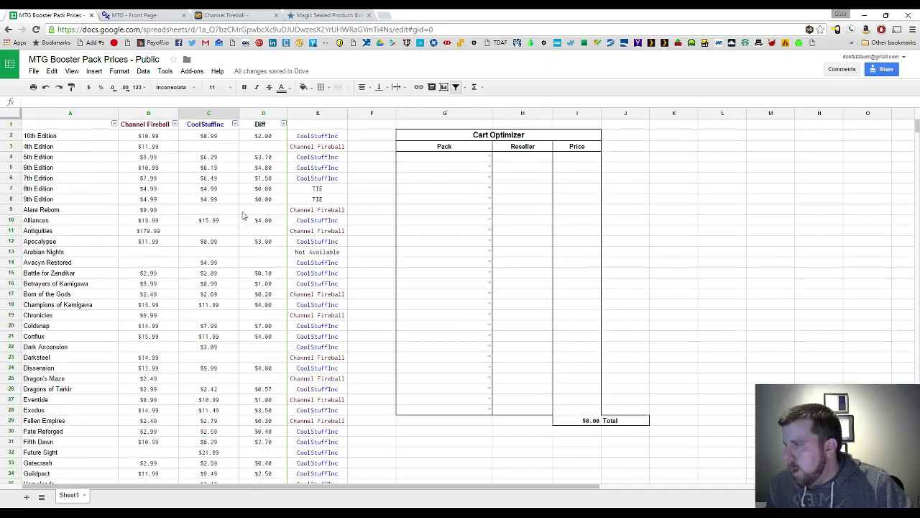
{"action": "left_click", "coordinate": [275, 137]}
{"action": "scroll", "coordinate": [263, 150], "scroll_direction": "down", "scroll_amount": 15}
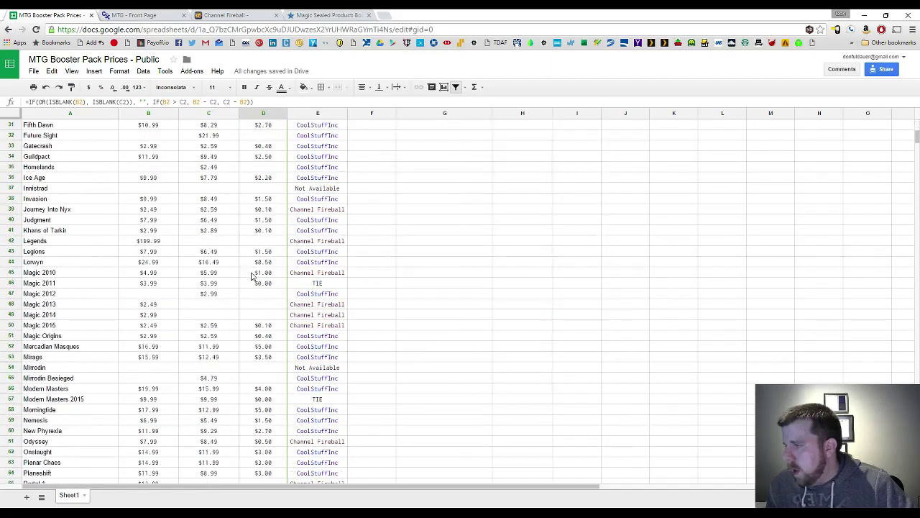
{"action": "scroll", "coordinate": [259, 310], "scroll_direction": "up", "scroll_amount": 15}
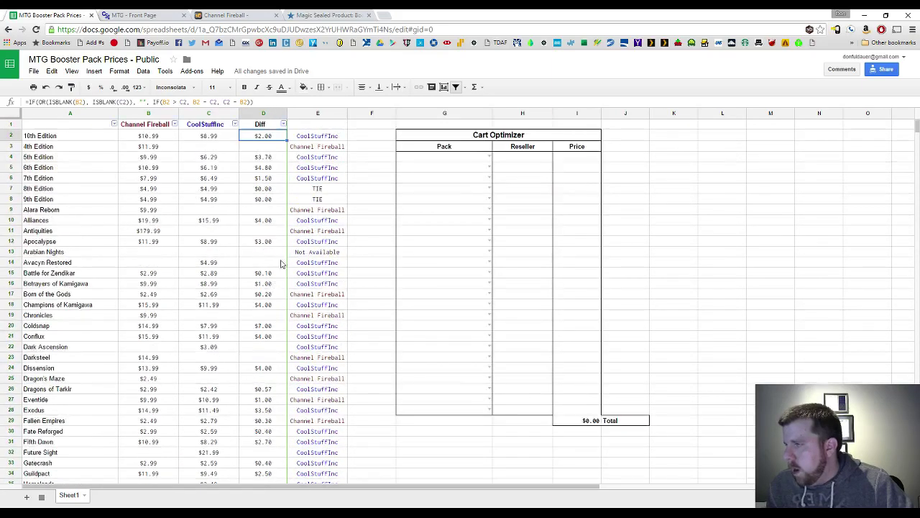
{"action": "left_click", "coordinate": [325, 137]}
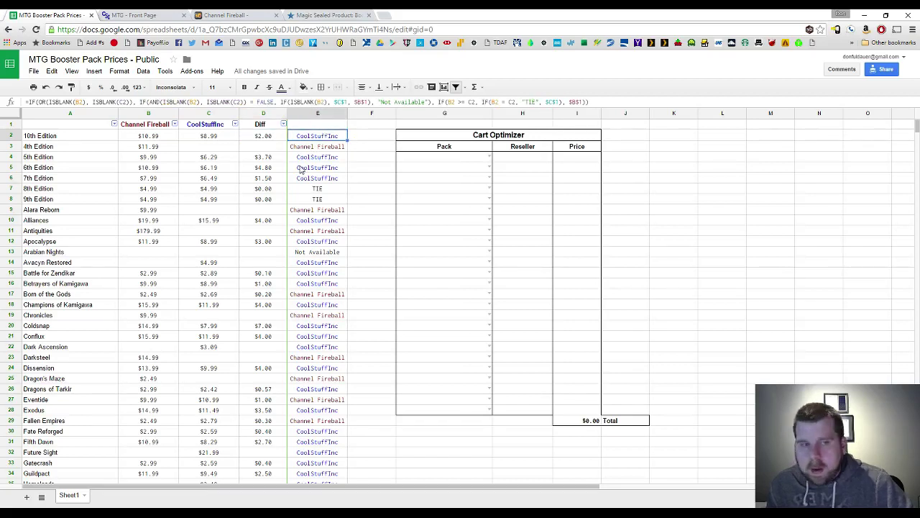
{"action": "left_click", "coordinate": [318, 146]}
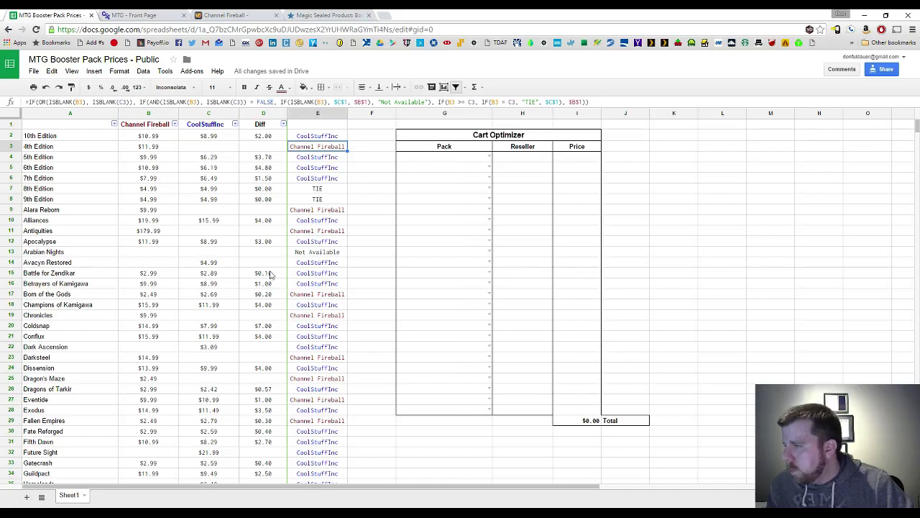
{"action": "left_click", "coordinate": [305, 253]}
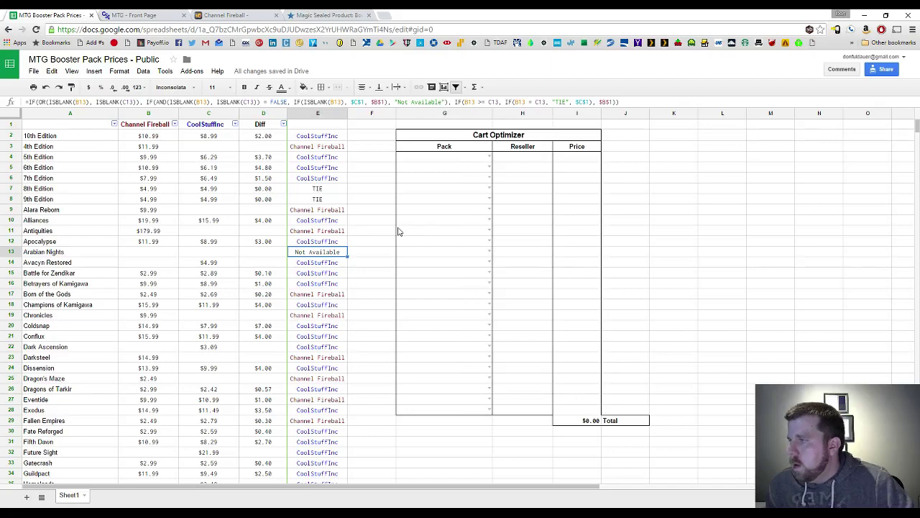
{"action": "left_click_drag", "start_coordinate": [301, 201], "coordinate": [315, 193]}
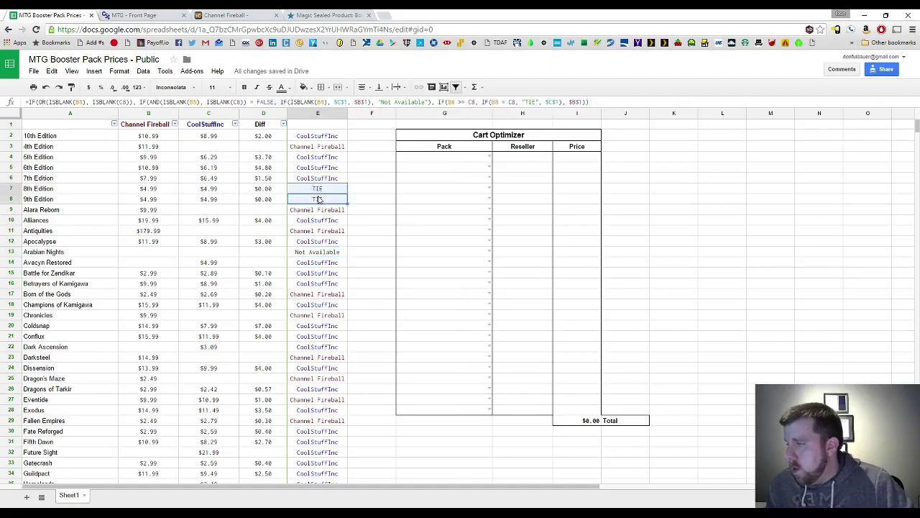
{"action": "left_click", "coordinate": [319, 199]}
{"action": "left_click", "coordinate": [325, 179]}
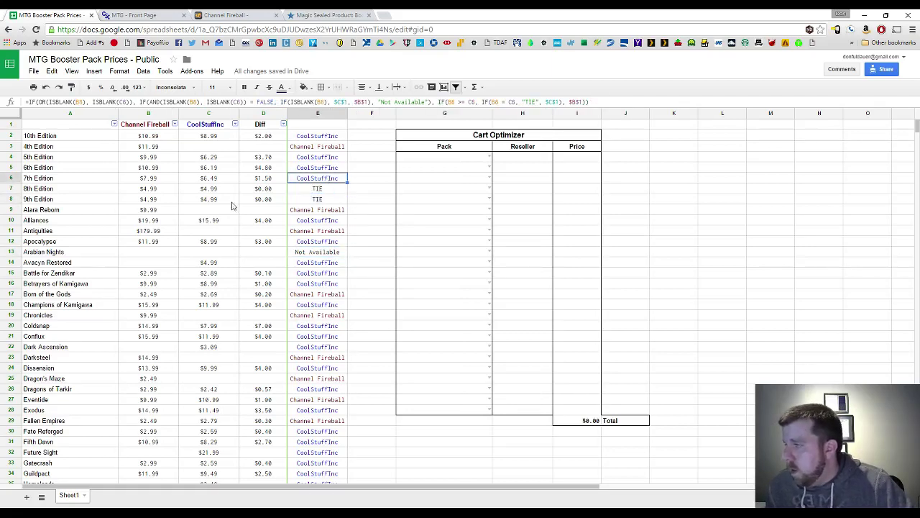
{"action": "scroll", "coordinate": [169, 233], "scroll_direction": "down", "scroll_amount": 5}
{"action": "scroll", "coordinate": [191, 241], "scroll_direction": "up", "scroll_amount": 2}
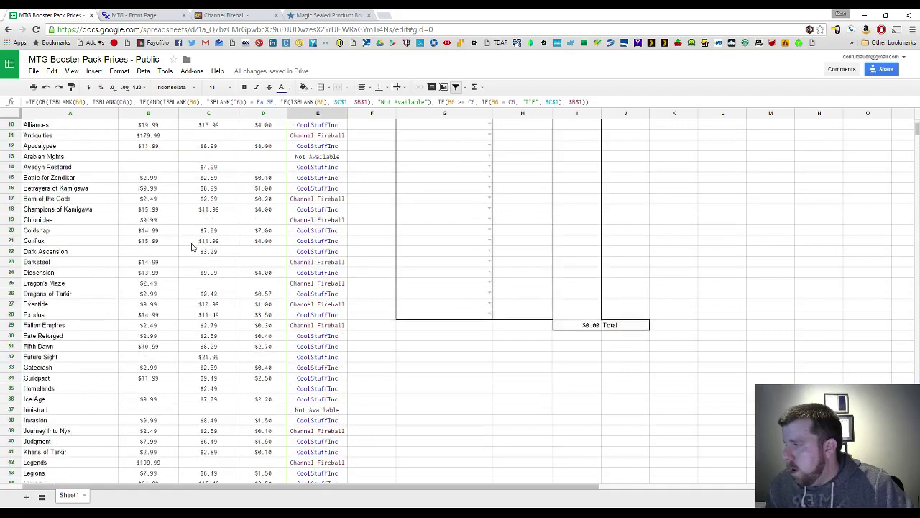
{"action": "scroll", "coordinate": [216, 238], "scroll_direction": "up", "scroll_amount": 1}
{"action": "scroll", "coordinate": [256, 228], "scroll_direction": "down", "scroll_amount": 1}
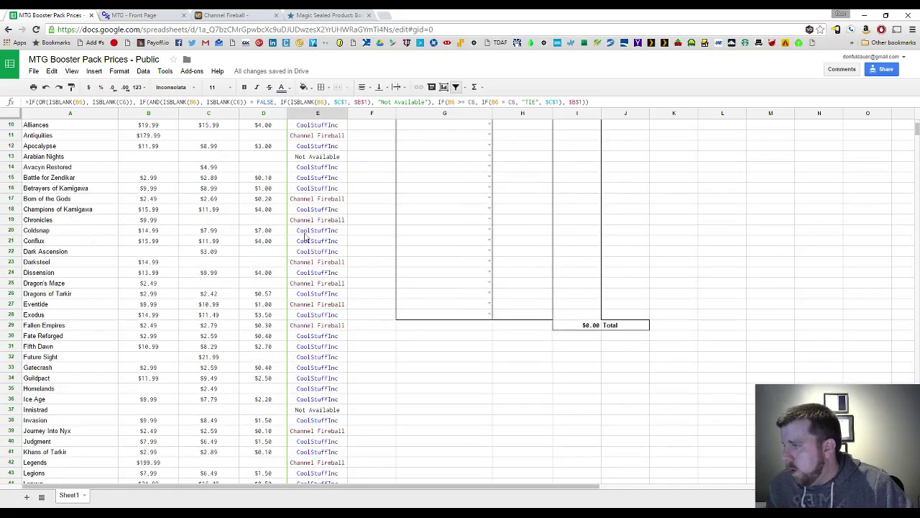
{"action": "left_click_drag", "start_coordinate": [83, 234], "coordinate": [267, 234]}
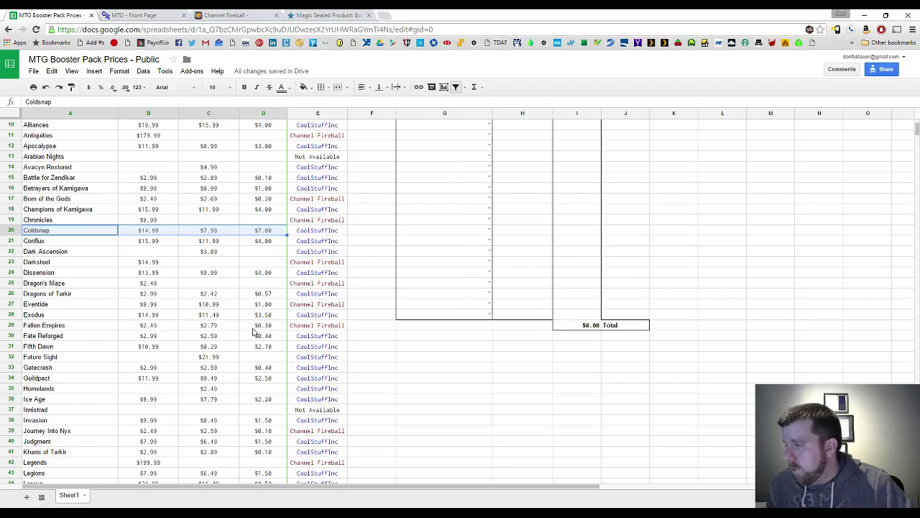
{"action": "scroll", "coordinate": [254, 332], "scroll_direction": "down", "scroll_amount": 2}
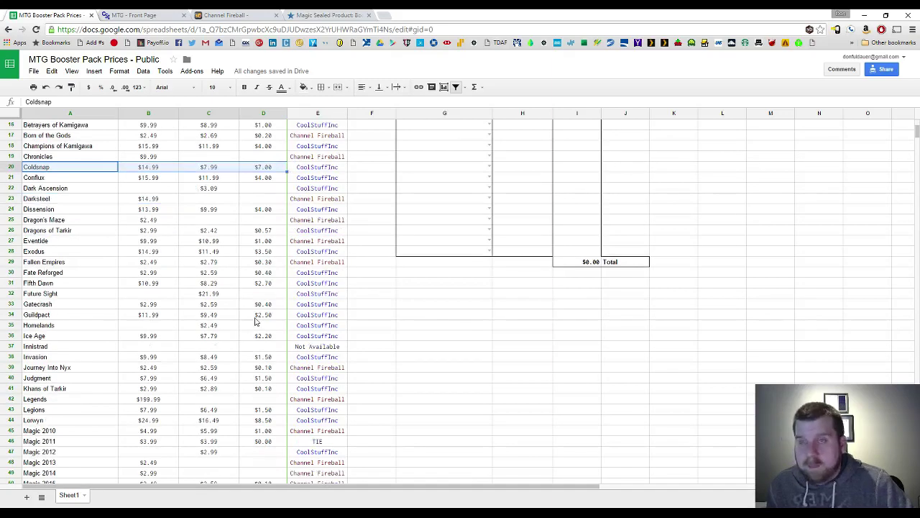
{"action": "scroll", "coordinate": [255, 321], "scroll_direction": "down", "scroll_amount": 7}
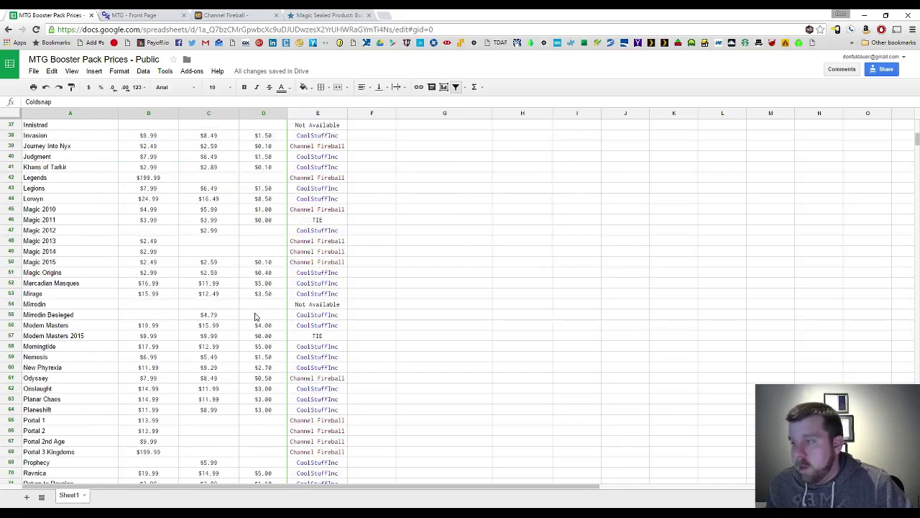
{"action": "scroll", "coordinate": [255, 317], "scroll_direction": "down", "scroll_amount": 4}
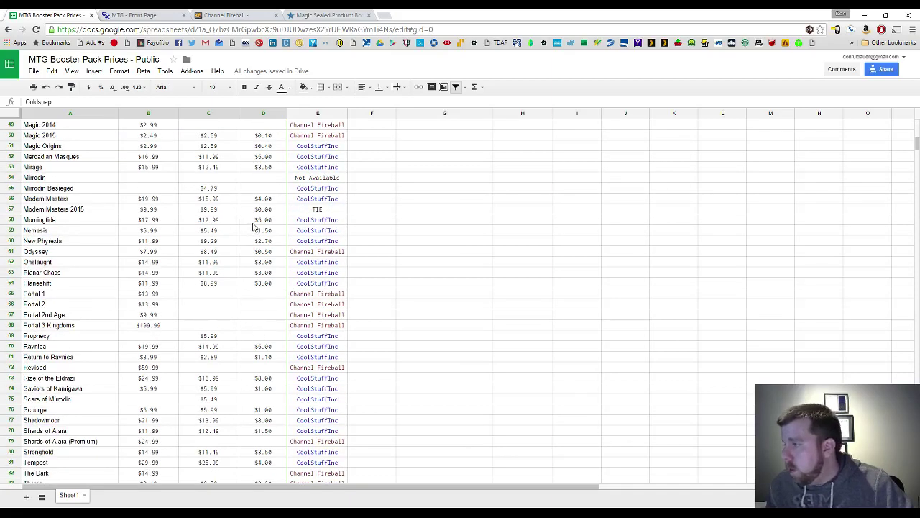
{"action": "left_click_drag", "start_coordinate": [255, 208], "coordinate": [185, 217]}
{"action": "left_click_drag", "start_coordinate": [113, 219], "coordinate": [256, 216]}
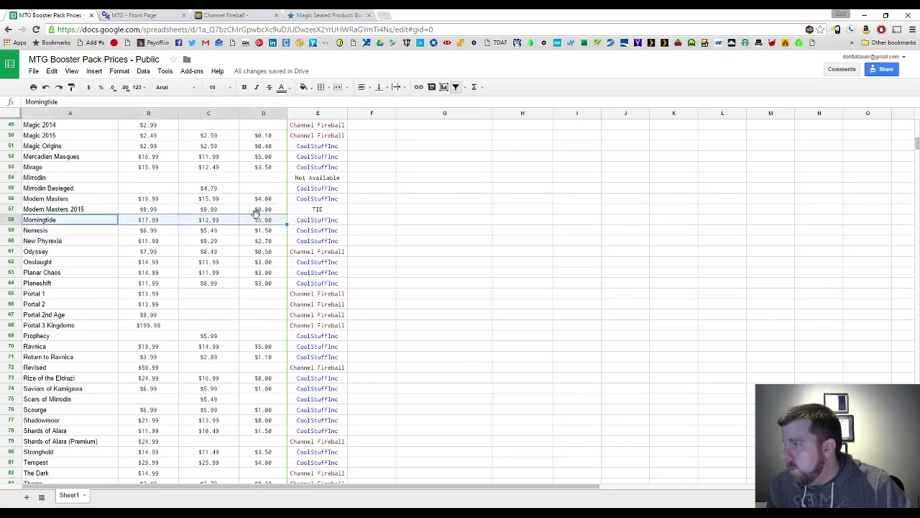
{"action": "scroll", "coordinate": [248, 270], "scroll_direction": "down", "scroll_amount": 3}
{"action": "left_click", "coordinate": [255, 284]}
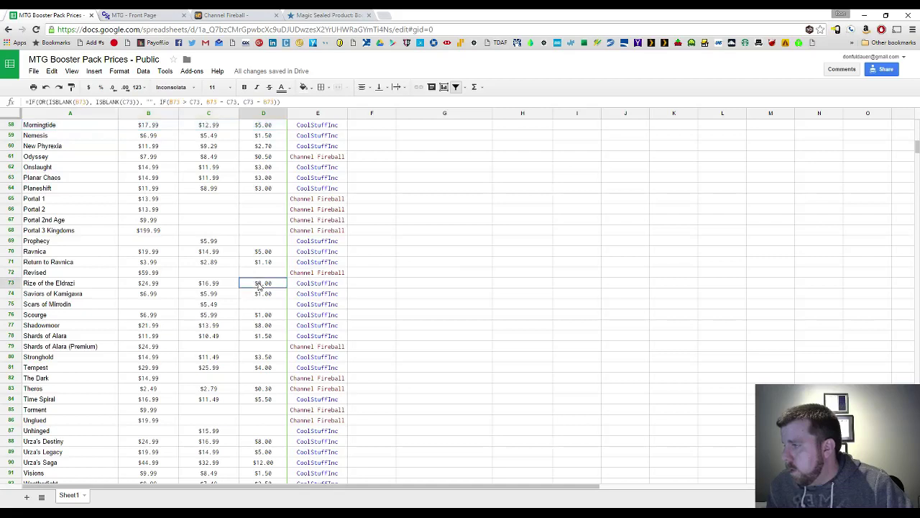
{"action": "left_click", "coordinate": [84, 284], "text": "shift"}
{"action": "scroll", "coordinate": [266, 288], "scroll_direction": "down", "scroll_amount": 3}
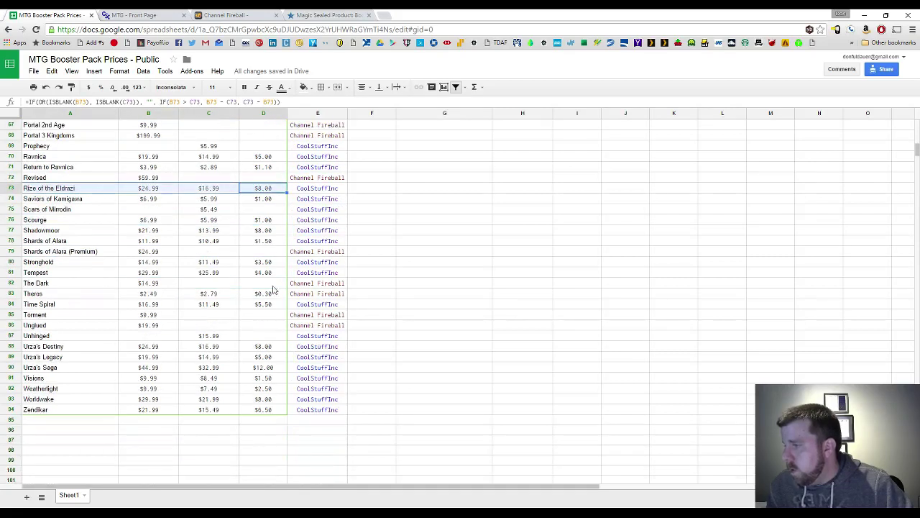
{"action": "left_click", "coordinate": [262, 346]}
{"action": "left_click", "coordinate": [108, 346], "text": "shift"}
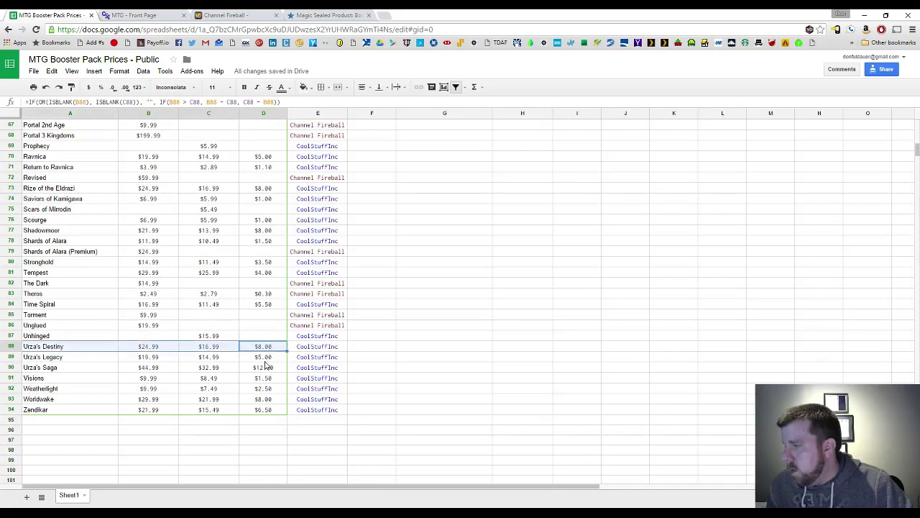
{"action": "left_click", "coordinate": [263, 367]}
{"action": "left_click", "coordinate": [263, 357]}
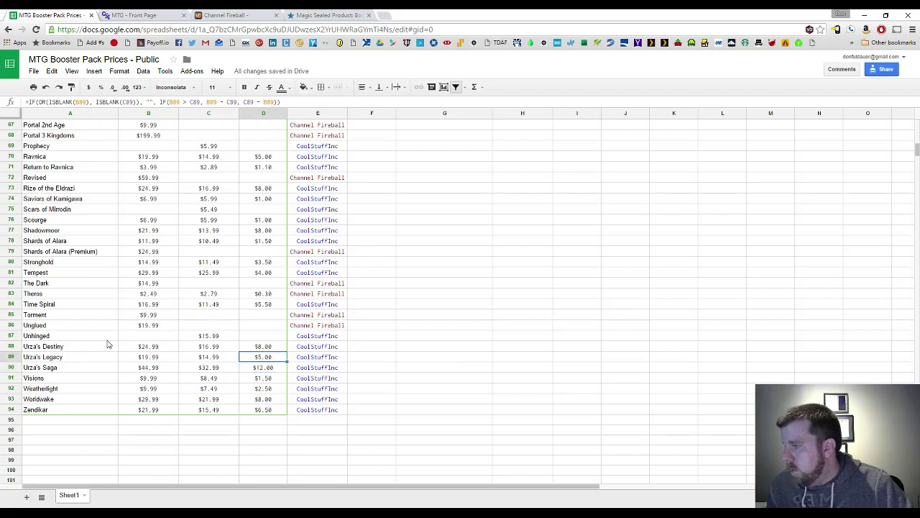
{"action": "scroll", "coordinate": [273, 354], "scroll_direction": "down", "scroll_amount": 1}
{"action": "scroll", "coordinate": [335, 337], "scroll_direction": "up", "scroll_amount": 2}
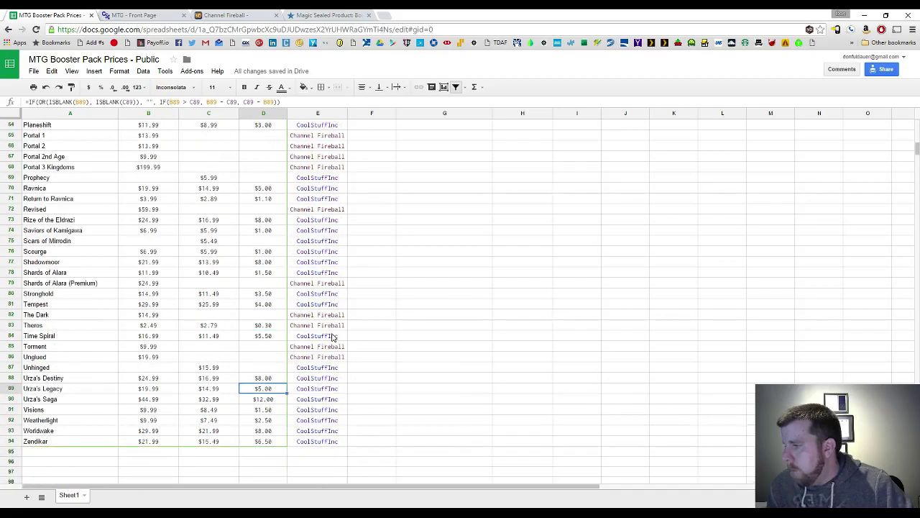
{"action": "scroll", "coordinate": [333, 337], "scroll_direction": "up", "scroll_amount": 1}
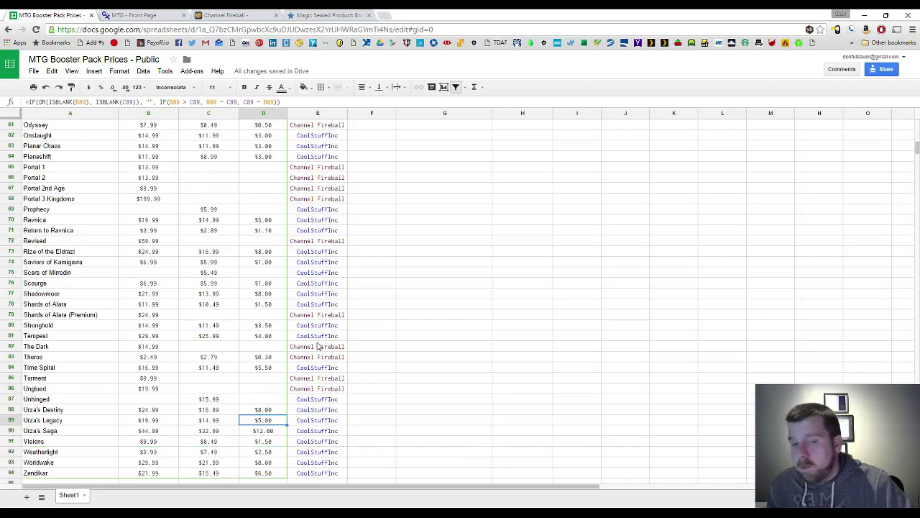
{"action": "scroll", "coordinate": [317, 347], "scroll_direction": "up", "scroll_amount": 20}
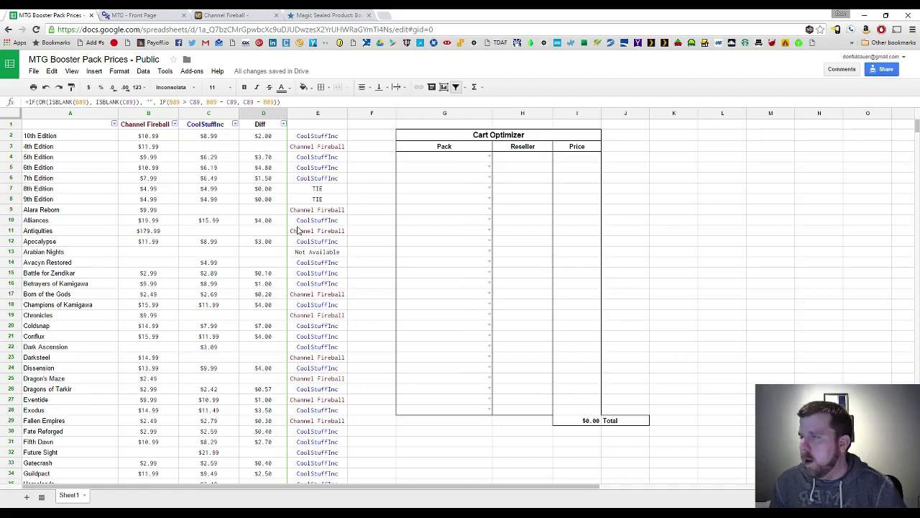
Examine the G4 pack dropdown, a Price cell formula, and the column A pack names feeding the list
{"action": "scroll", "coordinate": [247, 249], "scroll_direction": "down", "scroll_amount": 4}
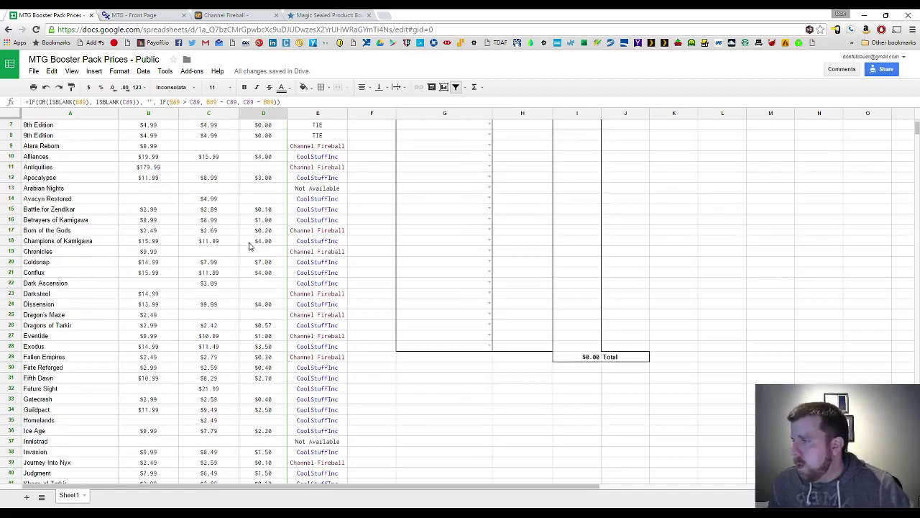
{"action": "scroll", "coordinate": [280, 248], "scroll_direction": "up", "scroll_amount": 4}
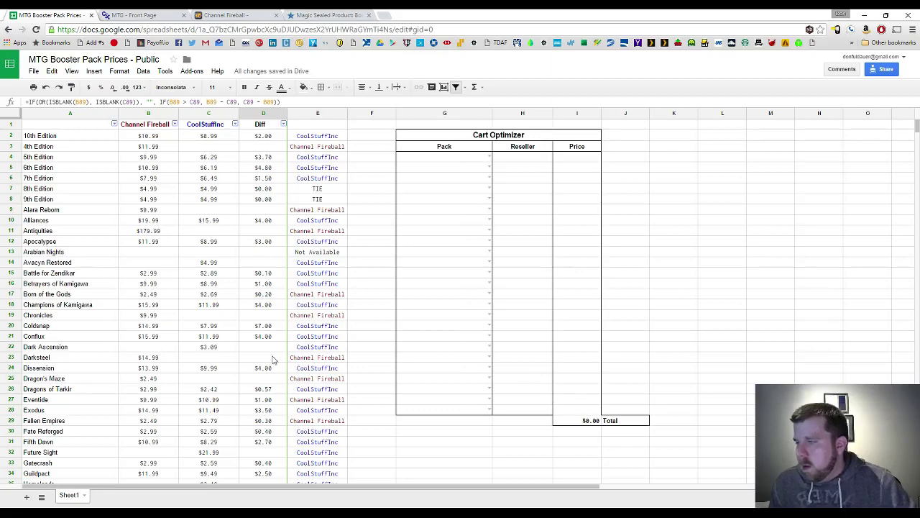
{"action": "scroll", "coordinate": [110, 262], "scroll_direction": "down", "scroll_amount": 3}
{"action": "scroll", "coordinate": [41, 209], "scroll_direction": "up", "scroll_amount": 3}
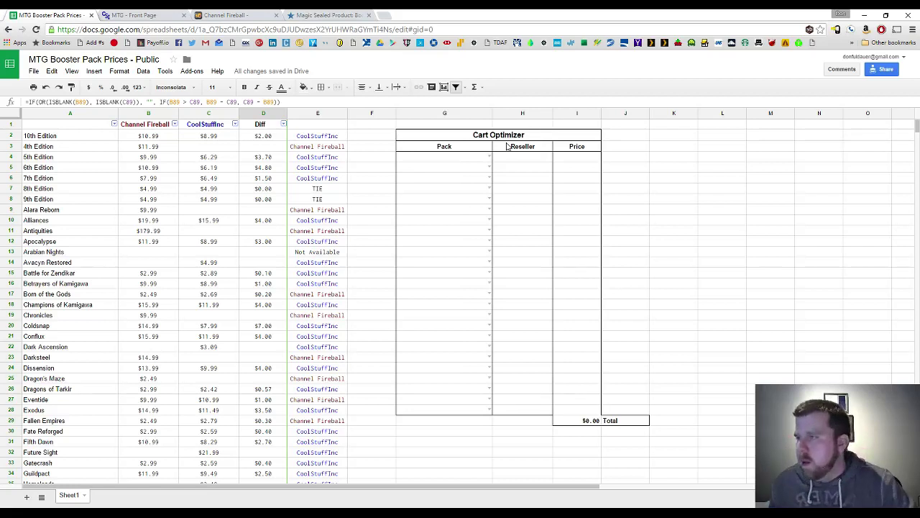
{"action": "left_click", "coordinate": [490, 157]}
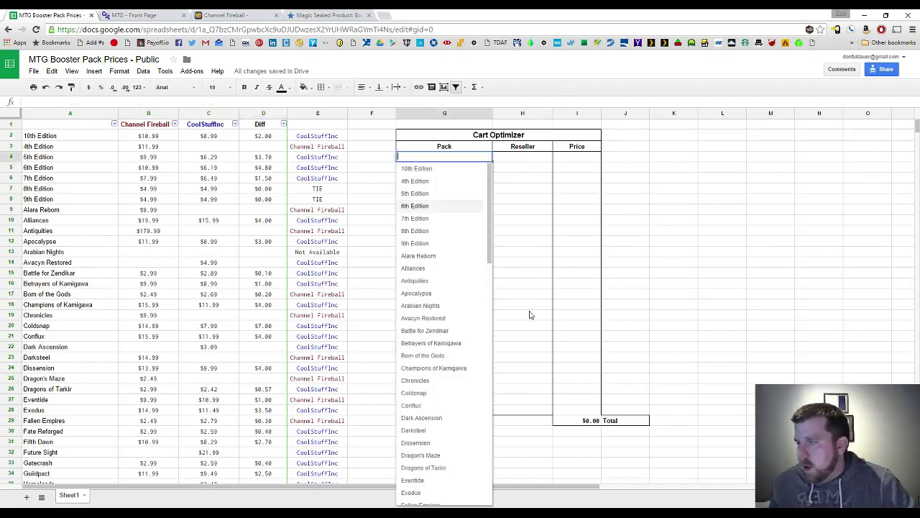
{"action": "left_click", "coordinate": [561, 316]}
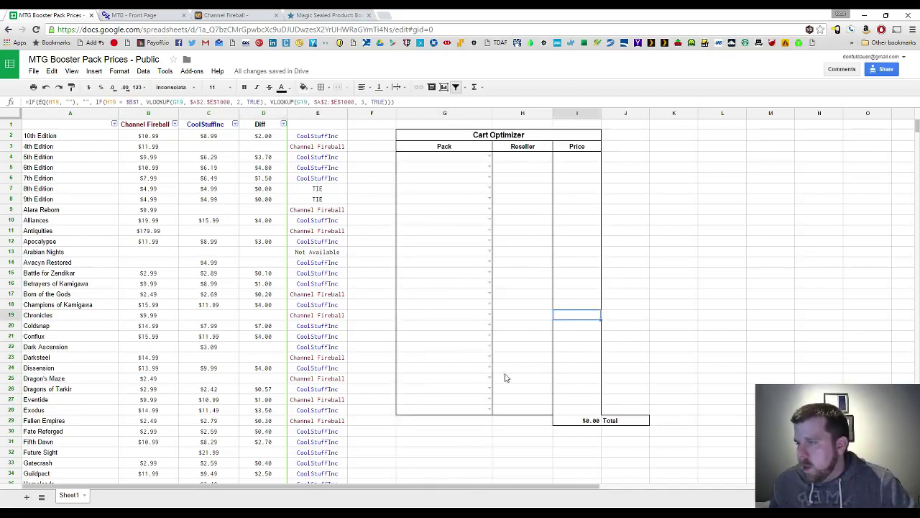
{"action": "left_click", "coordinate": [489, 156]}
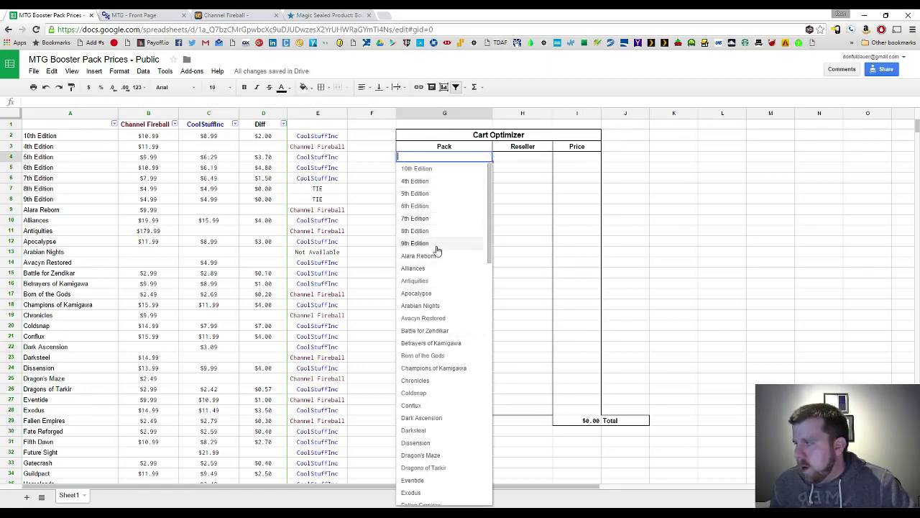
{"action": "scroll", "coordinate": [437, 249], "scroll_direction": "down", "scroll_amount": 8}
{"action": "scroll", "coordinate": [446, 287], "scroll_direction": "up", "scroll_amount": 5}
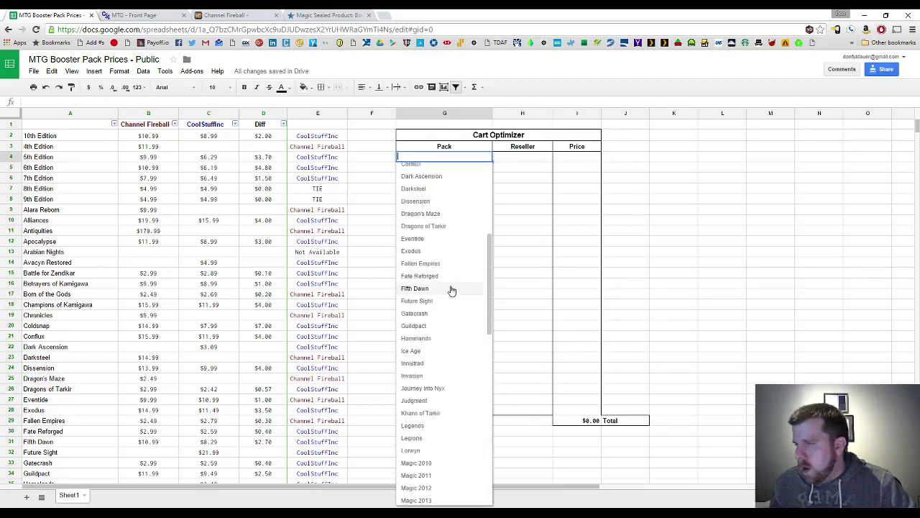
{"action": "scroll", "coordinate": [452, 290], "scroll_direction": "up", "scroll_amount": 4}
{"action": "left_click_drag", "start_coordinate": [67, 136], "coordinate": [70, 192]}
{"action": "left_click", "coordinate": [70, 191]}
{"action": "scroll", "coordinate": [425, 182], "scroll_direction": "up", "scroll_amount": 2}
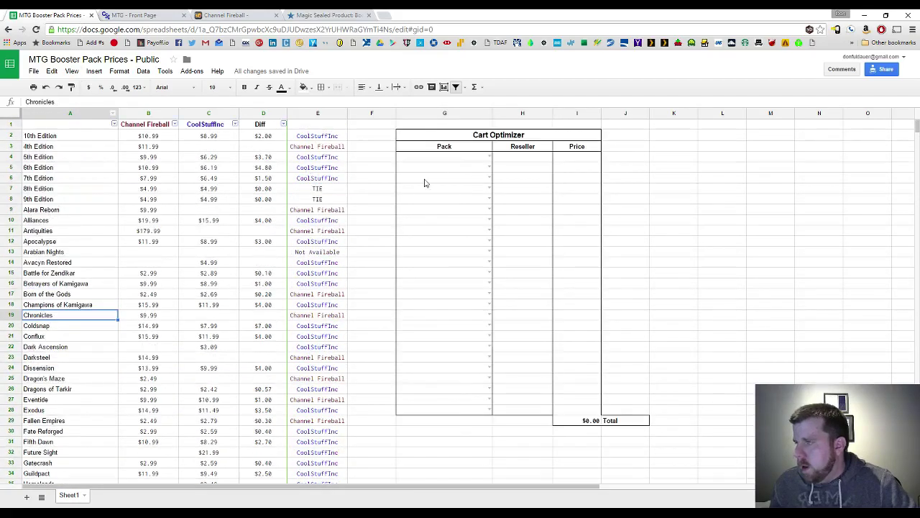
Open cell G4's pack list and scroll down toward Gatecrash
{"action": "left_click", "coordinate": [472, 160]}
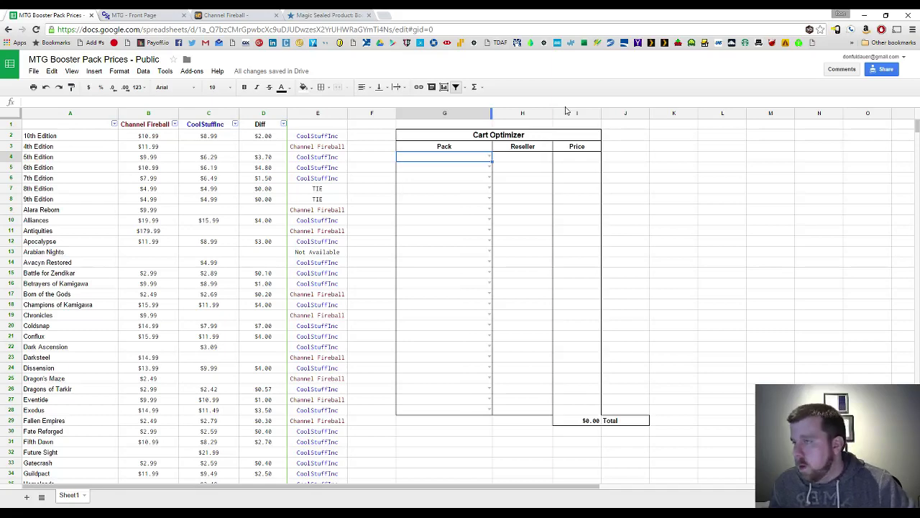
{"action": "left_click", "coordinate": [490, 158]}
{"action": "scroll", "coordinate": [458, 295], "scroll_direction": "down", "scroll_amount": 5}
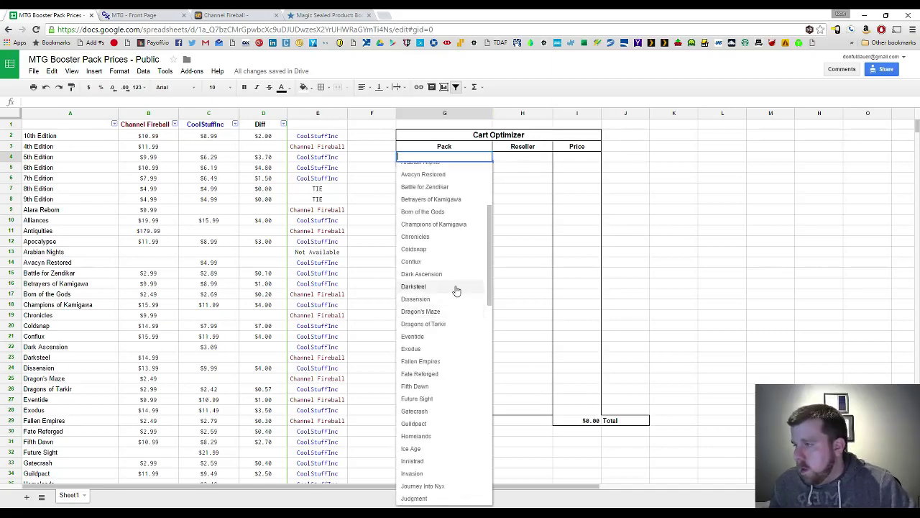
{"action": "scroll", "coordinate": [458, 338], "scroll_direction": "down", "scroll_amount": 3}
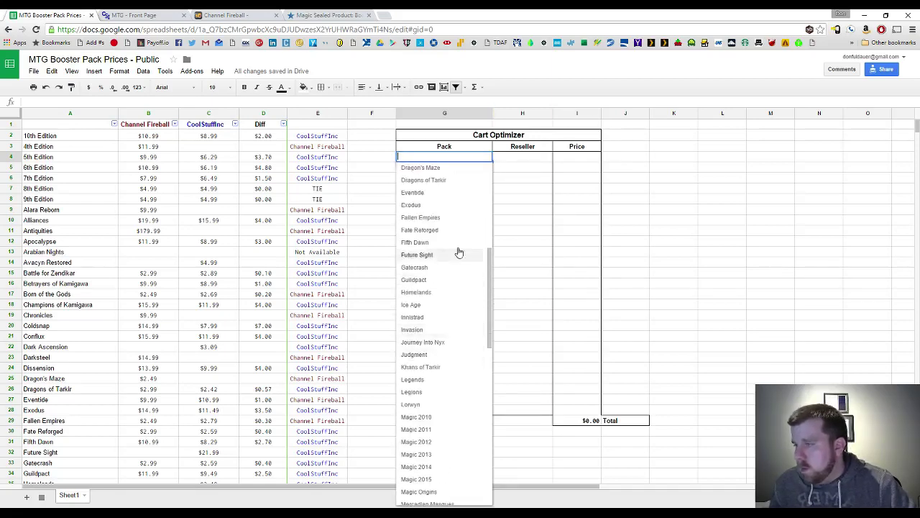
Choose Gatecrash for G4 and inspect its price-difference and cheapest-reseller formulas
{"action": "left_click", "coordinate": [431, 267]}
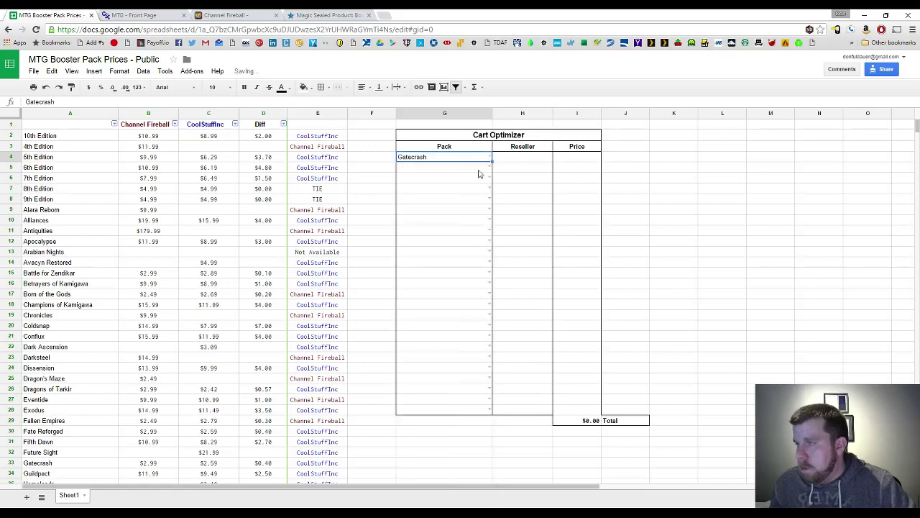
{"action": "left_click", "coordinate": [510, 158]}
{"action": "scroll", "coordinate": [241, 275], "scroll_direction": "down", "scroll_amount": 3}
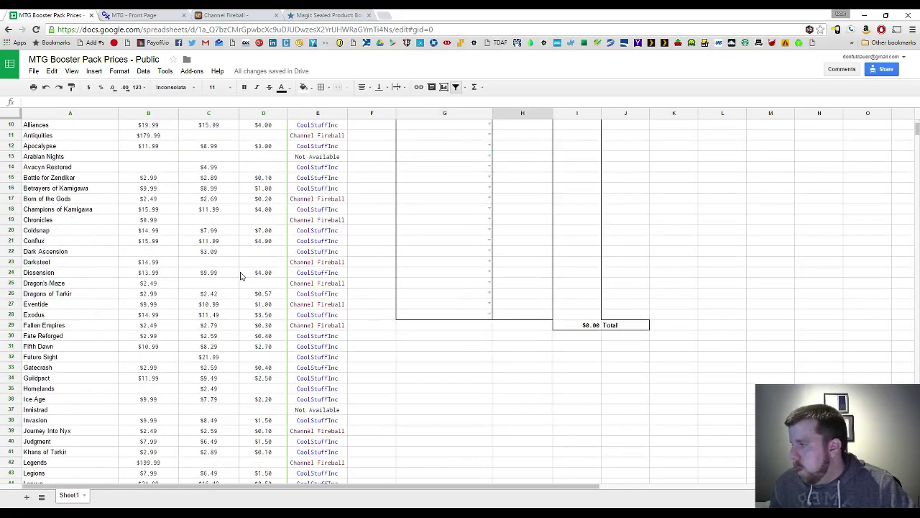
{"action": "left_click", "coordinate": [269, 367]}
{"action": "left_click", "coordinate": [304, 367]}
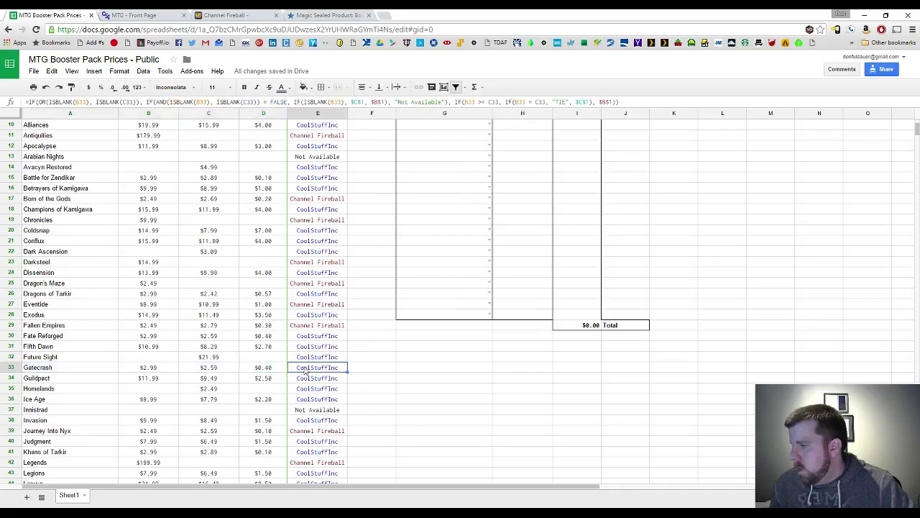
{"action": "scroll", "coordinate": [307, 367], "scroll_direction": "up", "scroll_amount": 3}
Pick 6th Edition in G5 and Champions of Kamigawa in G6, then compare the Reseller cells
{"action": "left_click", "coordinate": [485, 169]}
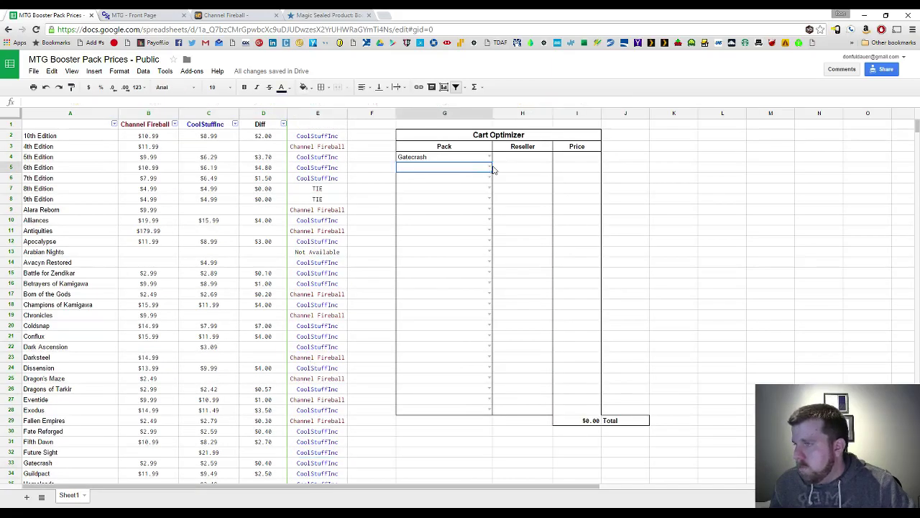
{"action": "left_click", "coordinate": [490, 168]}
{"action": "left_click", "coordinate": [458, 222]}
{"action": "left_click", "coordinate": [488, 181]}
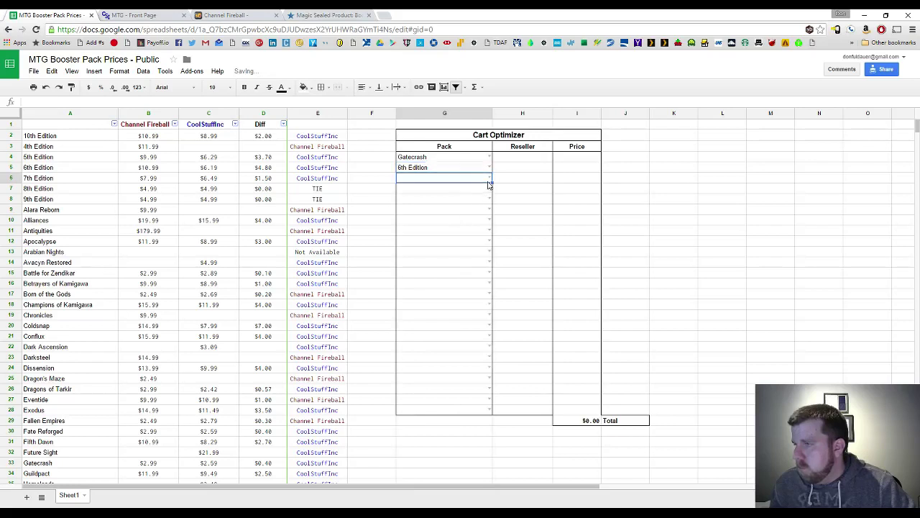
{"action": "left_click", "coordinate": [490, 180]}
{"action": "left_click", "coordinate": [458, 387]}
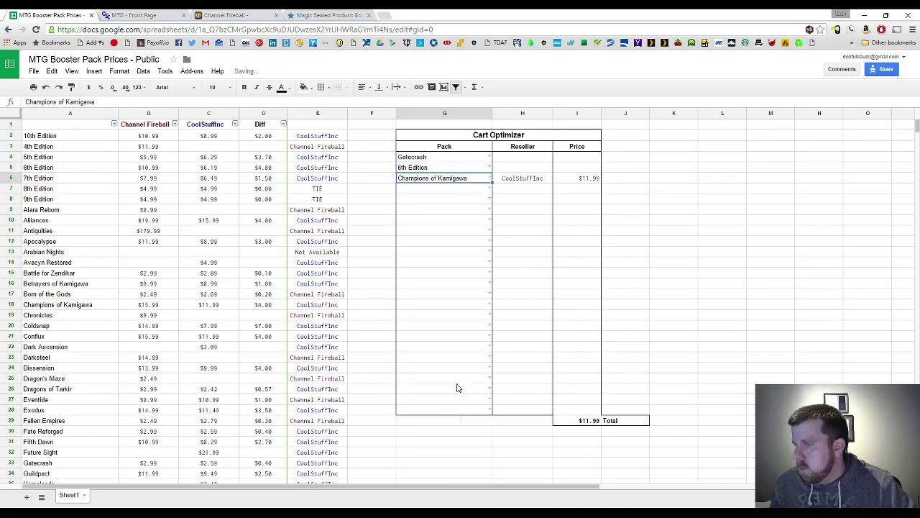
{"action": "left_click", "coordinate": [144, 178]}
{"action": "left_click", "coordinate": [533, 160]}
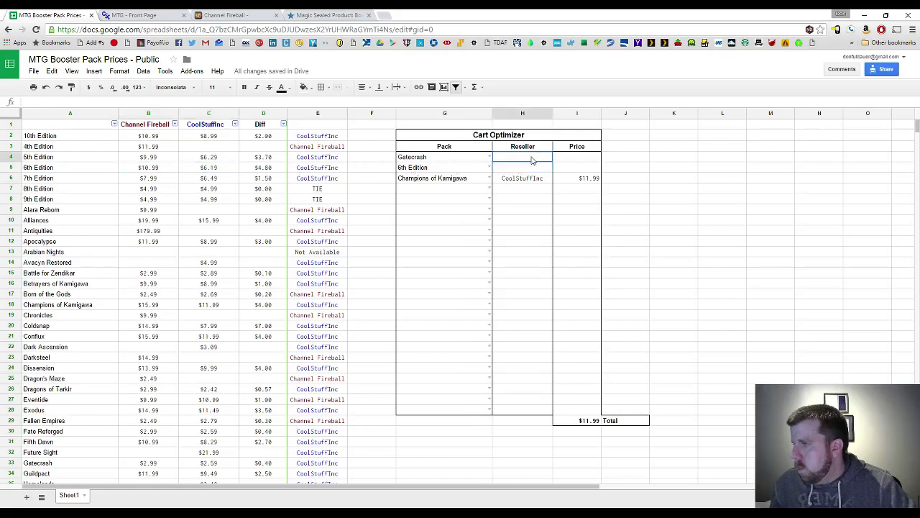
{"action": "left_click", "coordinate": [535, 179]}
Check the empty Reseller and Price cells for Gatecrash and 6th Edition against Champions' H6 lookup
{"action": "left_click", "coordinate": [531, 167]}
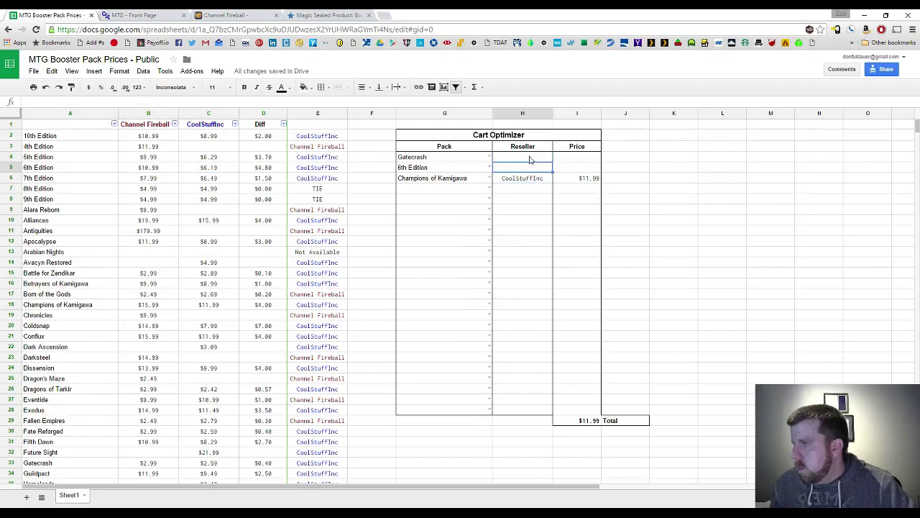
{"action": "left_click", "coordinate": [528, 157]}
{"action": "left_click", "coordinate": [527, 192]}
{"action": "left_click", "coordinate": [523, 160]}
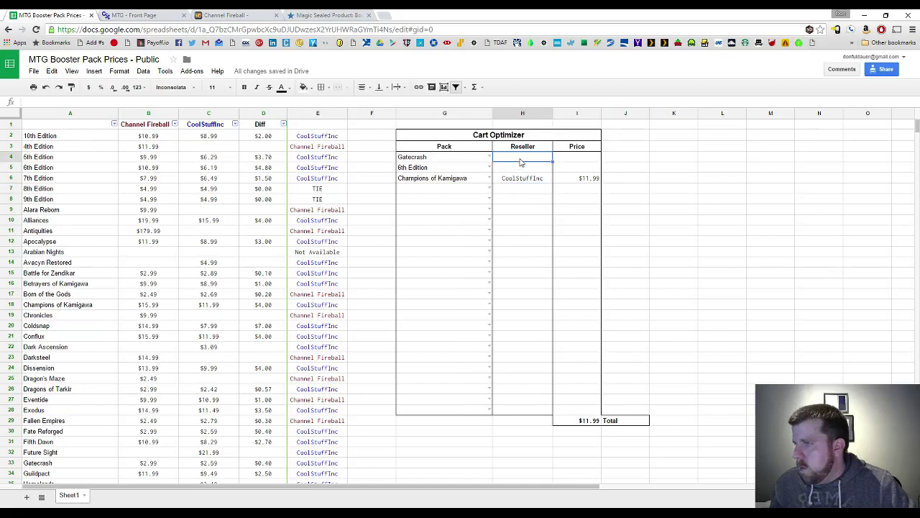
{"action": "left_click", "coordinate": [526, 169]}
{"action": "left_click", "coordinate": [559, 172]}
{"action": "left_click", "coordinate": [566, 160]}
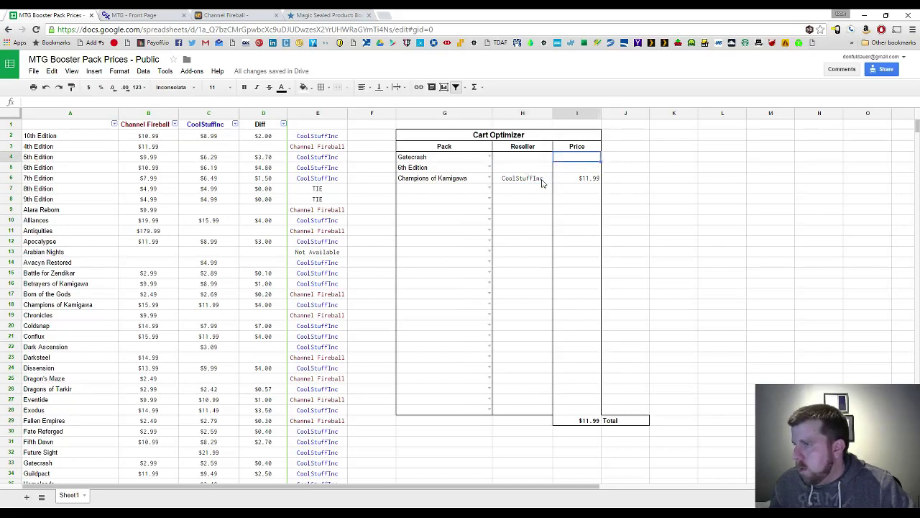
{"action": "left_click", "coordinate": [539, 179]}
{"action": "left_click_drag", "start_coordinate": [528, 246], "coordinate": [550, 174]}
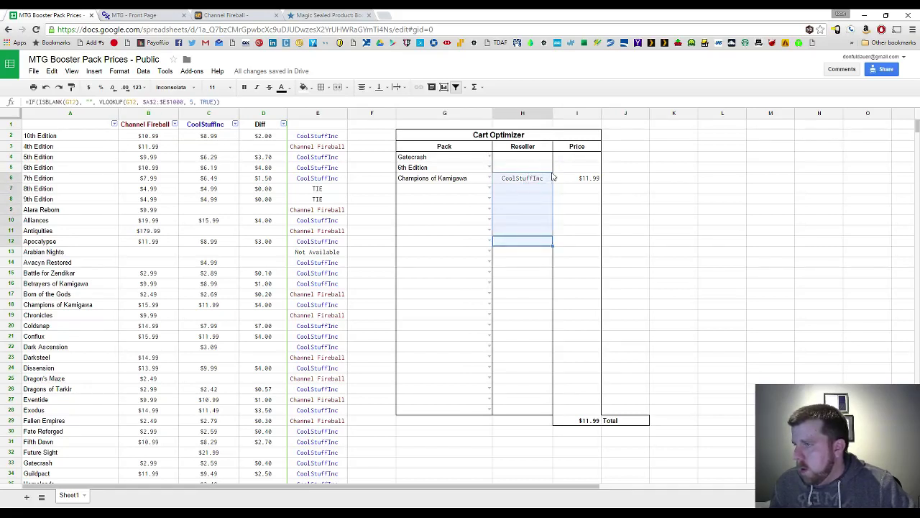
{"action": "left_click", "coordinate": [542, 190]}
{"action": "left_click", "coordinate": [531, 178]}
{"action": "left_click", "coordinate": [533, 189]}
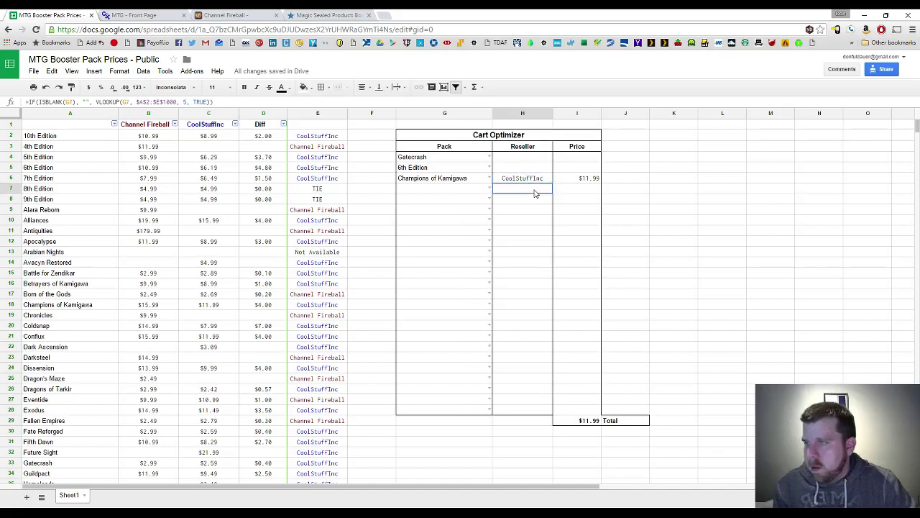
Copy H6's reseller lookup into H4 and H5, showing CoolStuffInc for Gatecrash and 6th Edition
{"action": "key", "text": "Up"}
{"action": "key", "text": "Up"}
{"action": "key", "text": "Up"}
{"action": "key", "text": "shift+Down"}
{"action": "key", "text": "ctrl+v"}
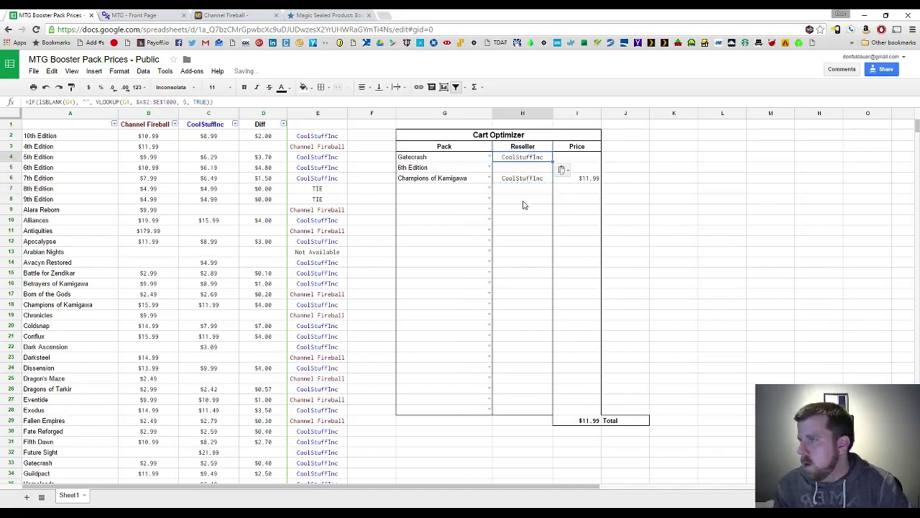
{"action": "key", "text": "Down"}
{"action": "key", "text": "ctrl+v"}
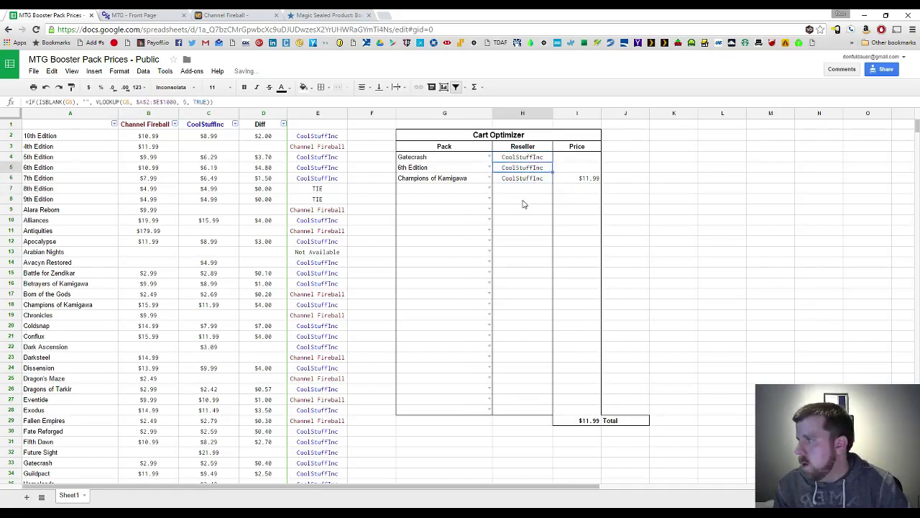
Copy I6's price lookup into I4 and I5, giving $2.59 and $6.19 and a $20.77 total
{"action": "key", "text": "Down"}
{"action": "key", "text": "Down"}
{"action": "key", "text": "Down"}
{"action": "key", "text": "Down"}
{"action": "key", "text": "Right"}
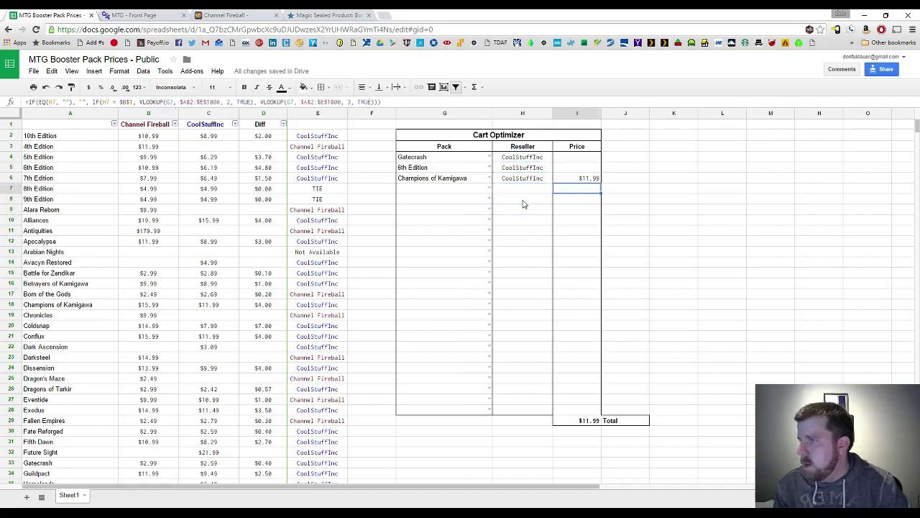
{"action": "key", "text": "Up"}
{"action": "key", "text": "Up"}
{"action": "key", "text": "Up"}
{"action": "key", "text": "Left"}
{"action": "key", "text": "Right"}
{"action": "key", "text": "Up"}
{"action": "key", "text": "Up"}
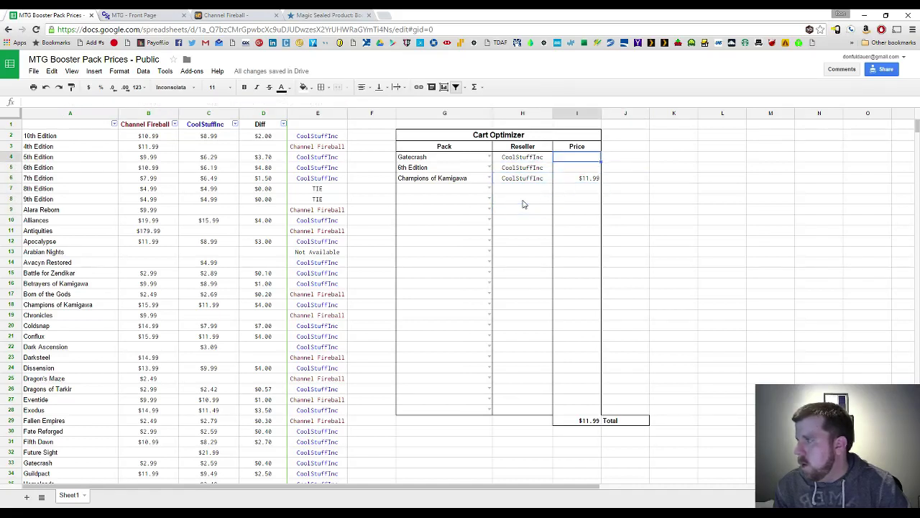
{"action": "key", "text": "Down"}
{"action": "key", "text": "Down"}
{"action": "key", "text": "Down"}
{"action": "key", "text": "Up"}
{"action": "key", "text": "Up"}
{"action": "key", "text": "Up"}
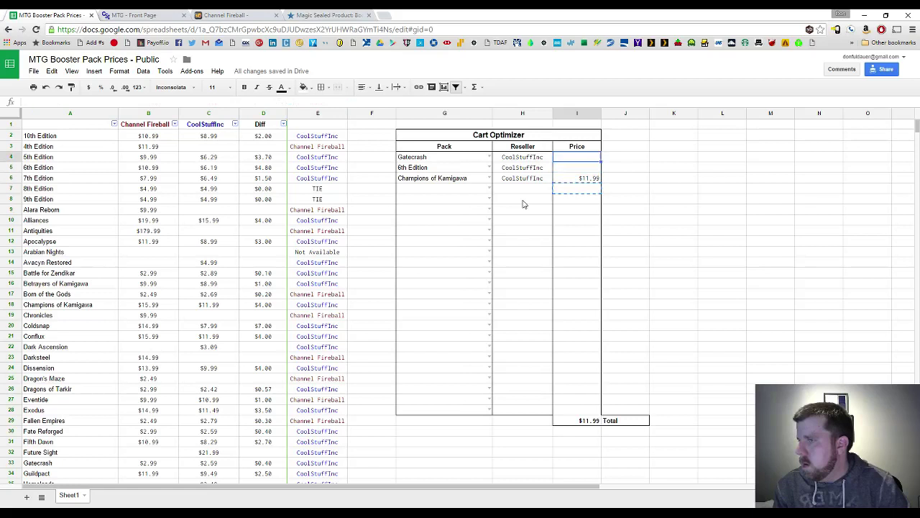
{"action": "key", "text": "ctrl+v"}
{"action": "key", "text": "Down"}
{"action": "key", "text": "ctrl+v"}
{"action": "key", "text": "Down"}
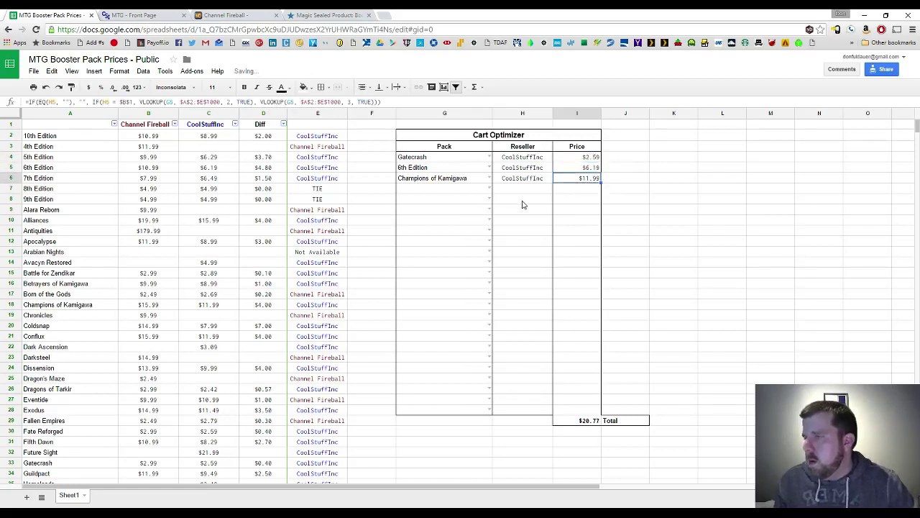
{"action": "left_click", "coordinate": [487, 263]}
Check the formulas in empty cart rows H8 to H14, then return to Gatecrash's Reseller cell
{"action": "left_click", "coordinate": [474, 233]}
{"action": "left_click", "coordinate": [461, 197]}
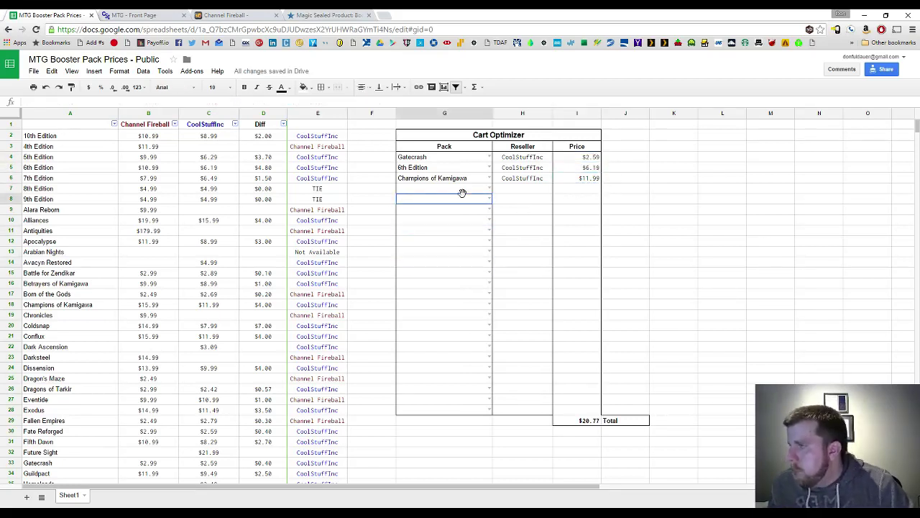
{"action": "left_click", "coordinate": [521, 203]}
{"action": "left_click", "coordinate": [524, 263]}
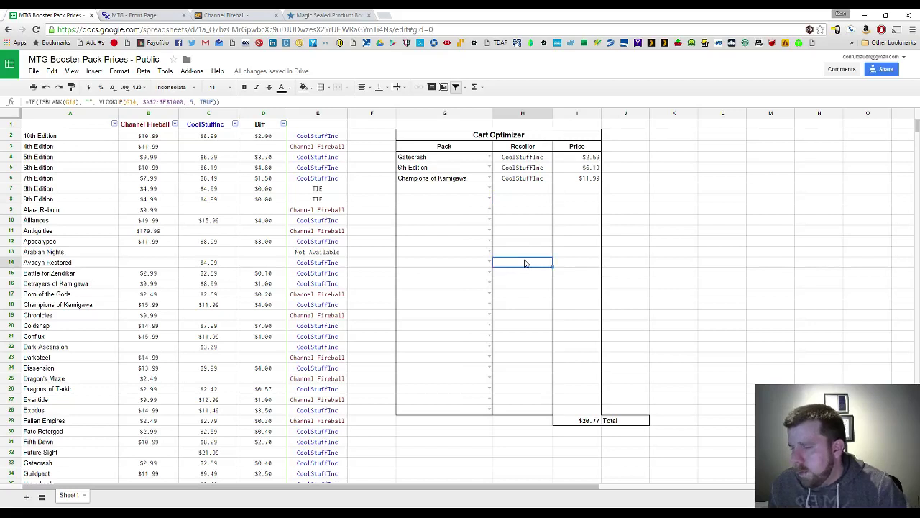
{"action": "key", "text": "Down"}
{"action": "key", "text": "Down"}
{"action": "key", "text": "Down"}
{"action": "key", "text": "Down"}
{"action": "key", "text": "Down"}
{"action": "key", "text": "Down"}
{"action": "key", "text": "Down"}
{"action": "key", "text": "Right"}
{"action": "key", "text": "Down"}
{"action": "key", "text": "Down"}
{"action": "key", "text": "Down"}
{"action": "key", "text": "Down"}
{"action": "key", "text": "Down"}
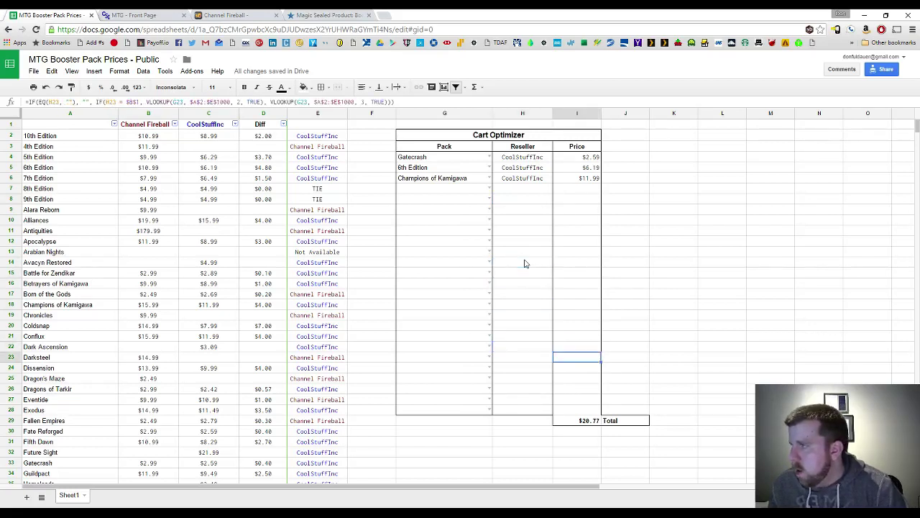
{"action": "key", "text": "Down"}
{"action": "key", "text": "Left"}
{"action": "key", "text": "Left"}
{"action": "key", "text": "Right"}
{"action": "key", "text": "Right"}
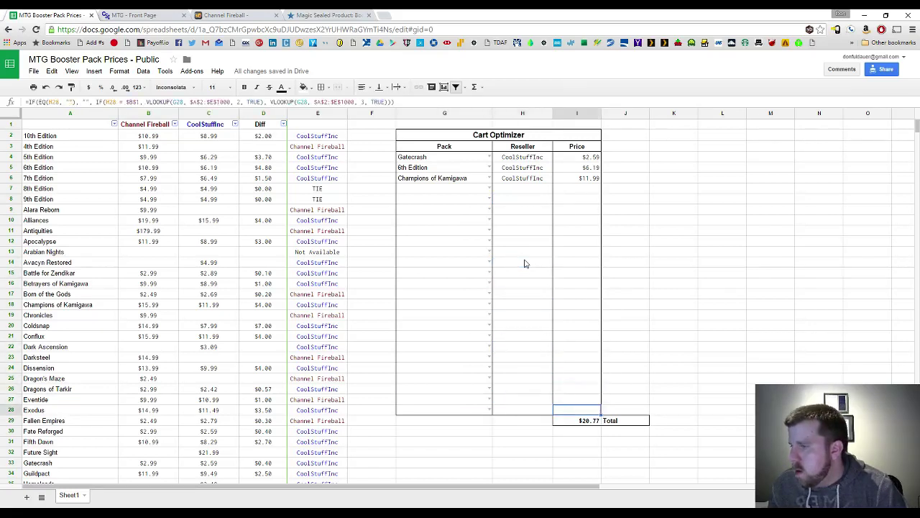
{"action": "key", "text": "Up"}
{"action": "key", "text": "Up"}
{"action": "key", "text": "Up"}
{"action": "key", "text": "Up"}
{"action": "key", "text": "Up"}
{"action": "key", "text": "Up"}
{"action": "key", "text": "Up"}
{"action": "key", "text": "Up"}
{"action": "key", "text": "Up"}
{"action": "key", "text": "Up"}
{"action": "key", "text": "Up"}
{"action": "key", "text": "Up"}
{"action": "key", "text": "Up"}
{"action": "key", "text": "Up"}
{"action": "key", "text": "Up"}
{"action": "key", "text": "Up"}
{"action": "key", "text": "Up"}
{"action": "key", "text": "Up"}
{"action": "key", "text": "Up"}
{"action": "key", "text": "Up"}
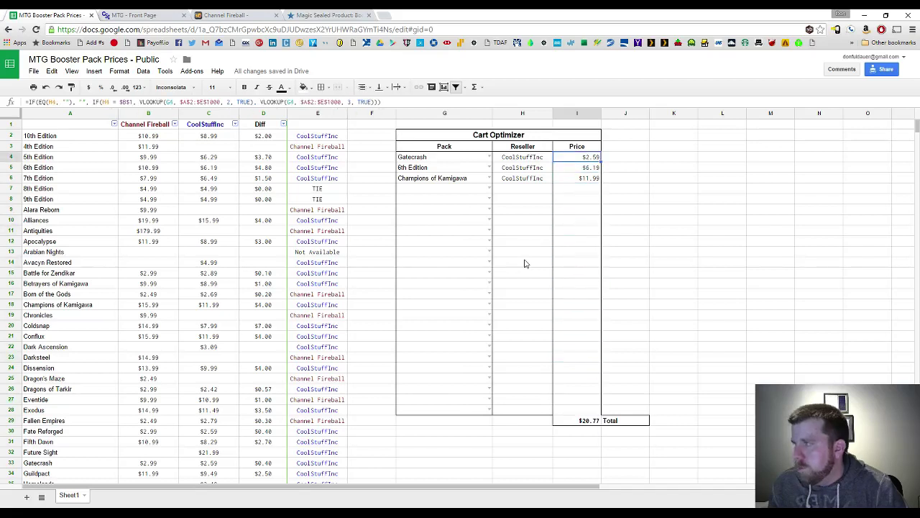
{"action": "key", "text": "Left"}
{"action": "key", "text": "Left"}
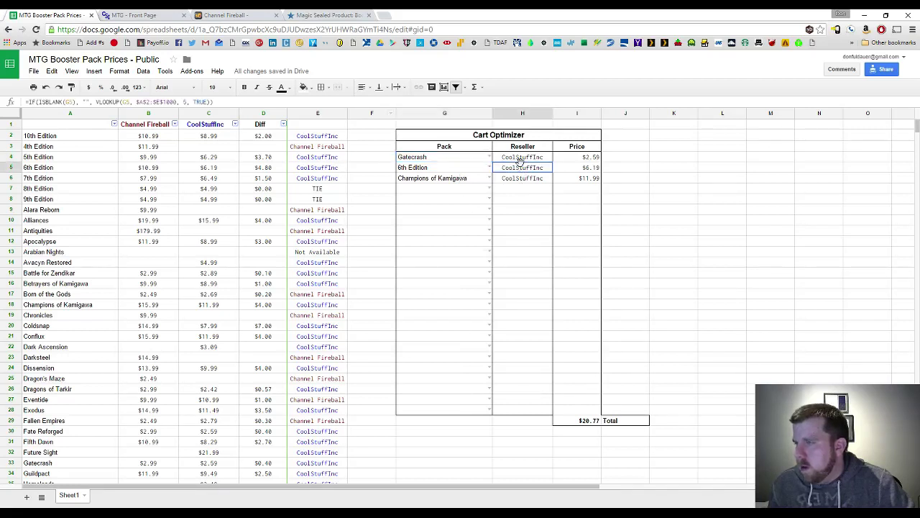
Review the reseller and price lookup formulas for Gatecrash in the Cart Optimizer
{"action": "left_click", "coordinate": [503, 165]}
{"action": "left_click", "coordinate": [529, 158]}
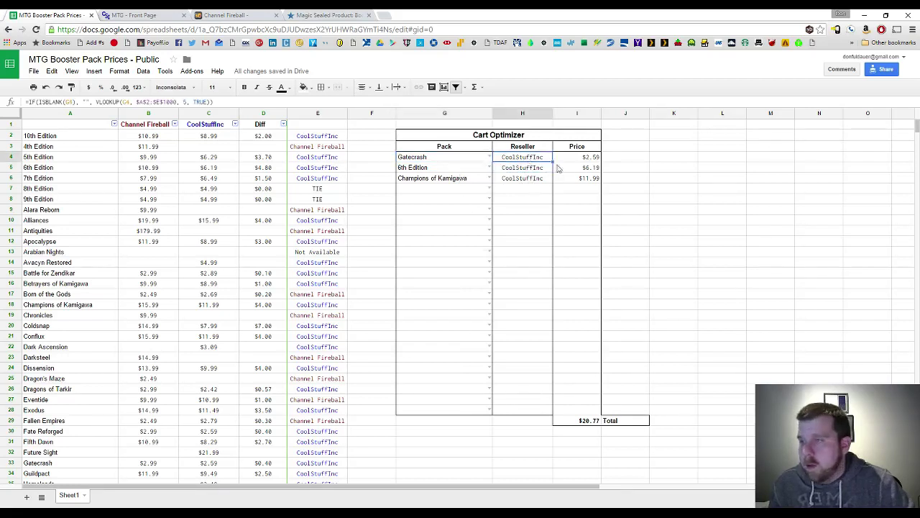
{"action": "key", "text": "Right"}
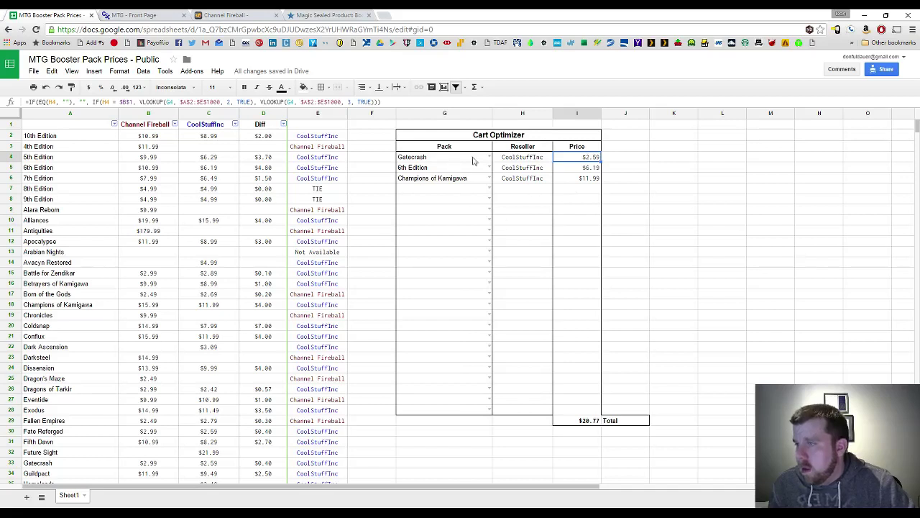
Pick Battle for Zendikar and Fallen Empires from the dropdowns in G7 and G8
{"action": "left_click", "coordinate": [484, 190]}
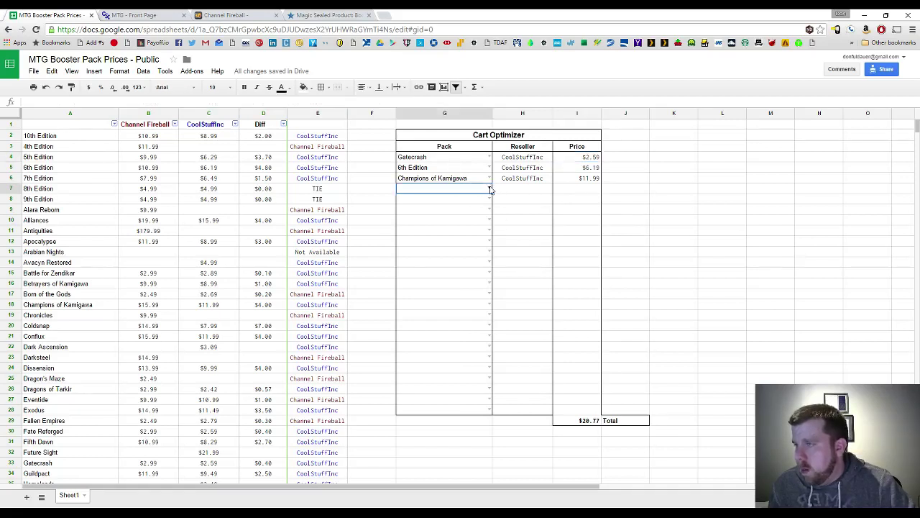
{"action": "left_click", "coordinate": [490, 189]}
{"action": "left_click", "coordinate": [439, 363]}
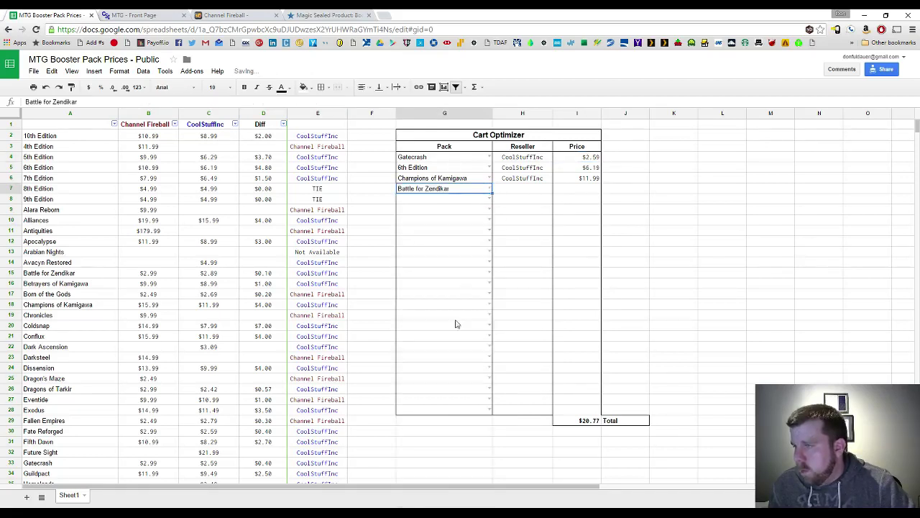
{"action": "left_click", "coordinate": [487, 202]}
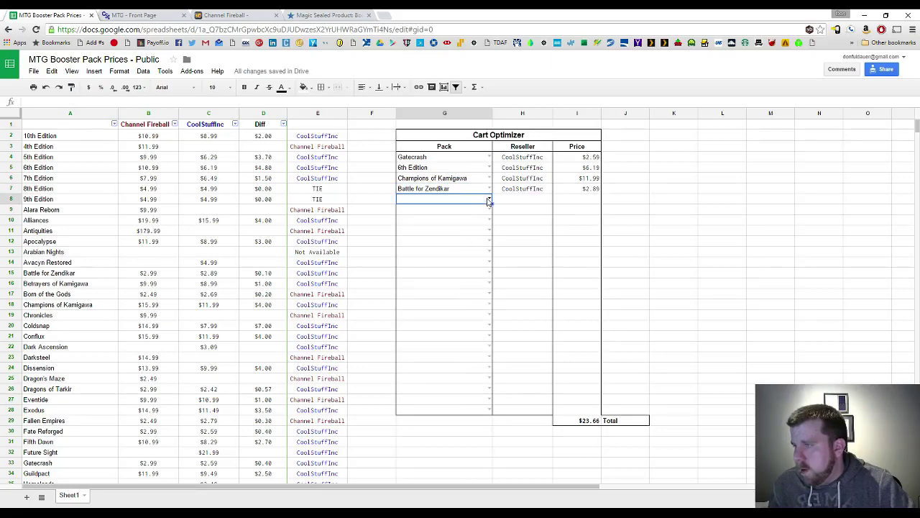
{"action": "left_click", "coordinate": [487, 202]}
{"action": "scroll", "coordinate": [435, 364], "scroll_direction": "down", "scroll_amount": 3}
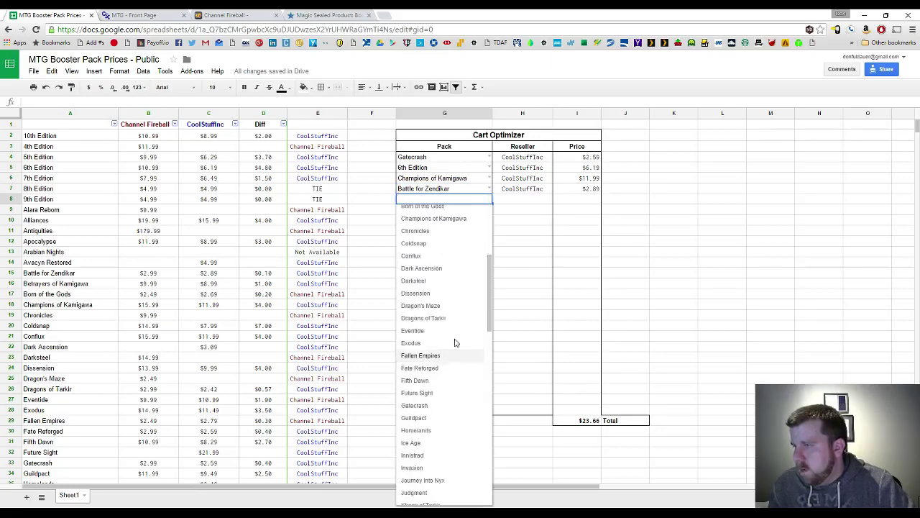
{"action": "left_click", "coordinate": [441, 357]}
Pick Magic Origins and Legends in G9 and G10, then check the $228.73 total
{"action": "left_click", "coordinate": [488, 210]}
{"action": "left_click", "coordinate": [489, 211]}
{"action": "scroll", "coordinate": [464, 309], "scroll_direction": "down", "scroll_amount": 6}
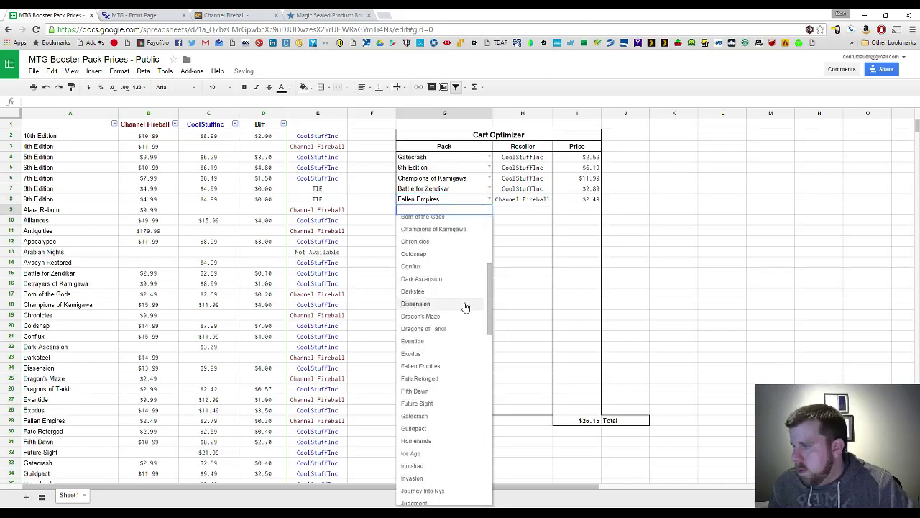
{"action": "left_click", "coordinate": [460, 354]}
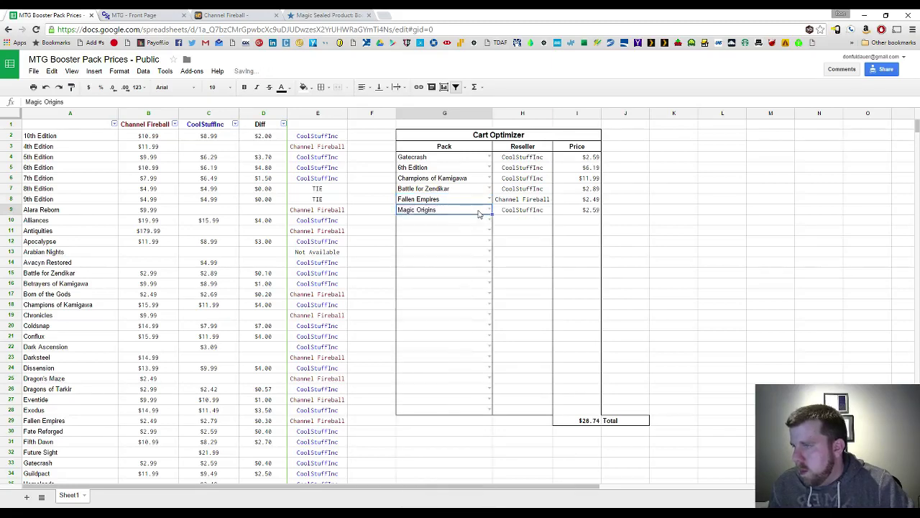
{"action": "left_click", "coordinate": [489, 223]}
{"action": "left_click", "coordinate": [489, 223]}
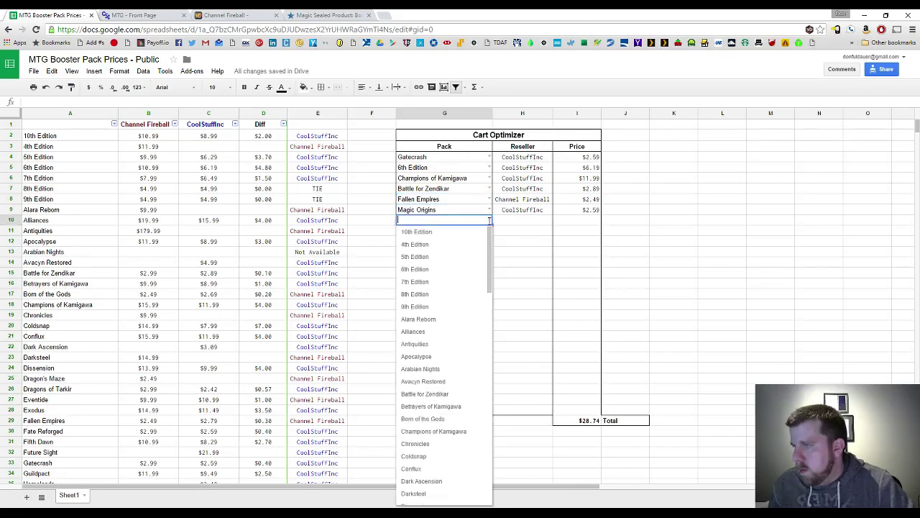
{"action": "scroll", "coordinate": [462, 362], "scroll_direction": "down", "scroll_amount": 5}
{"action": "left_click", "coordinate": [459, 394]}
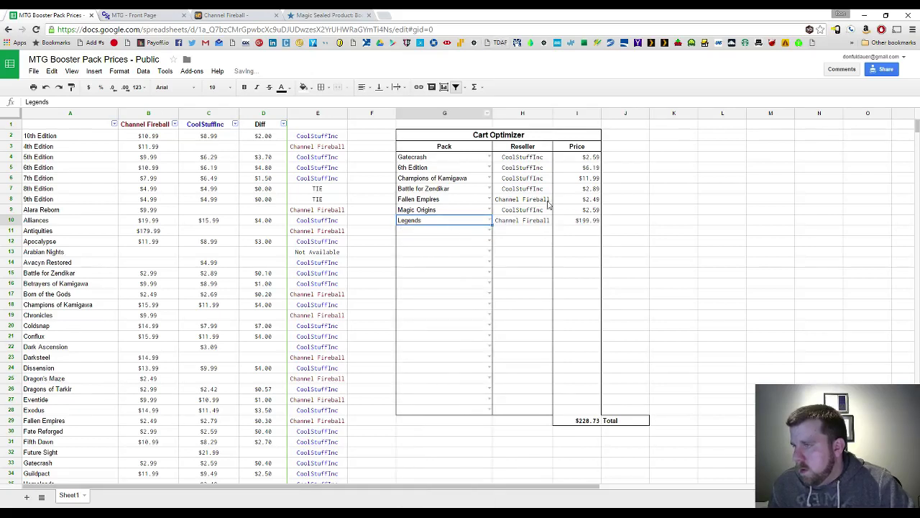
{"action": "left_click", "coordinate": [589, 421]}
{"action": "left_click", "coordinate": [613, 211]}
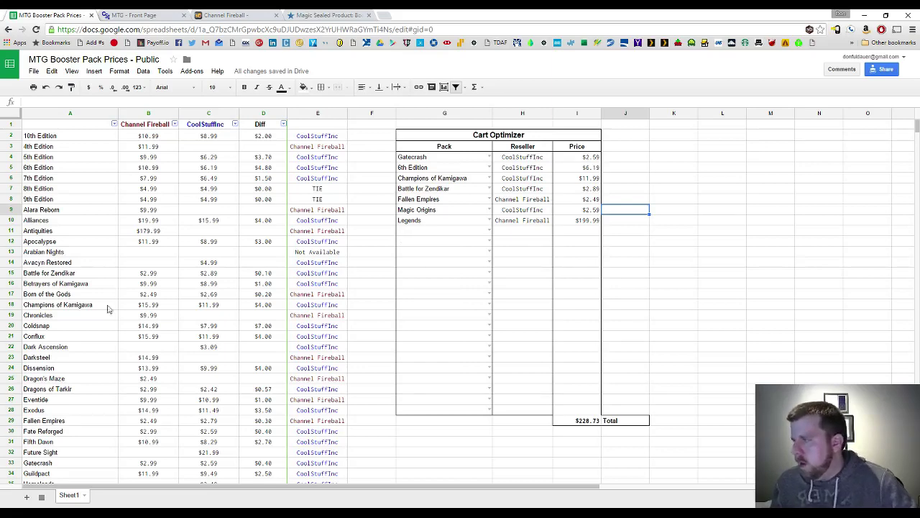
{"action": "scroll", "coordinate": [121, 318], "scroll_direction": "down", "scroll_amount": 1}
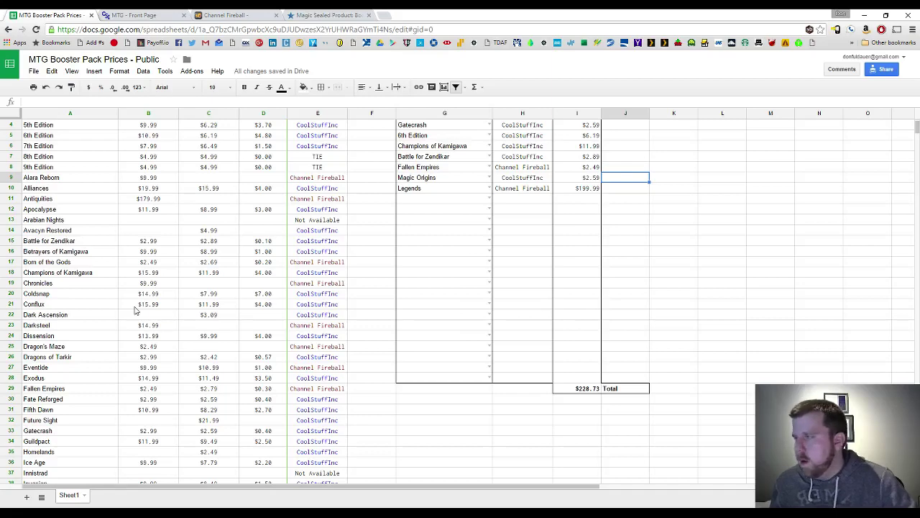
{"action": "scroll", "coordinate": [135, 310], "scroll_direction": "down", "scroll_amount": 1}
{"action": "scroll", "coordinate": [499, 190], "scroll_direction": "up", "scroll_amount": 2}
{"action": "left_click", "coordinate": [514, 159]}
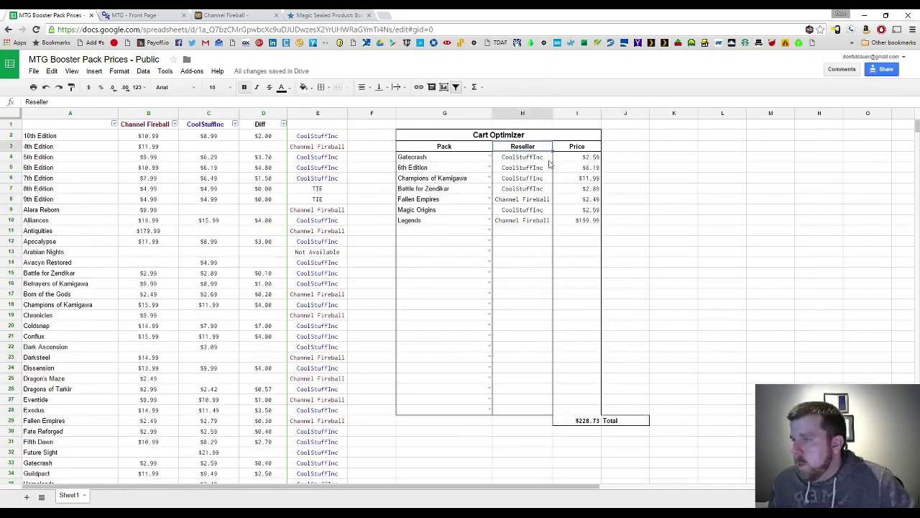
{"action": "left_click", "coordinate": [572, 171]}
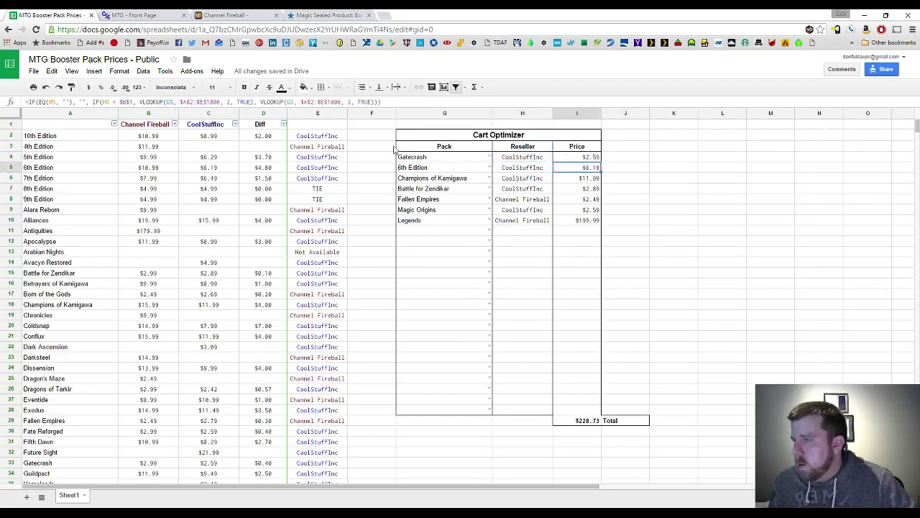
{"action": "left_click_drag", "start_coordinate": [584, 157], "coordinate": [526, 161]}
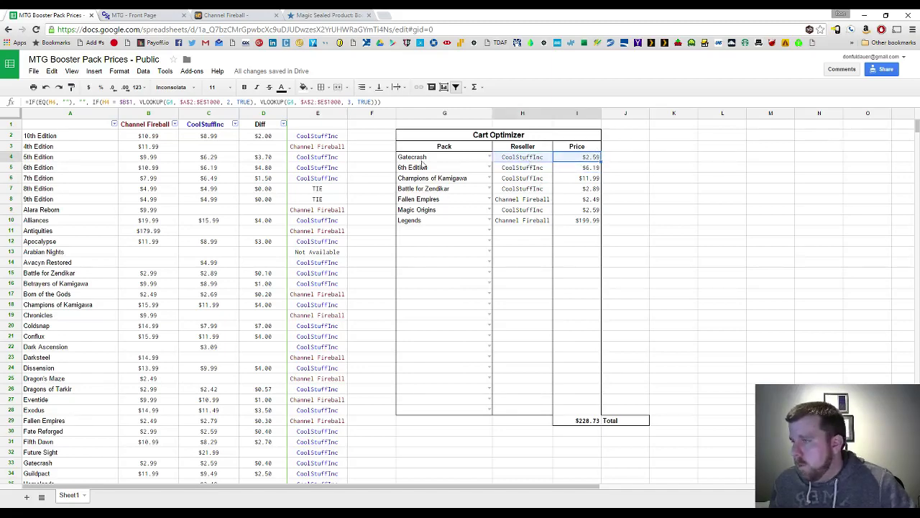
{"action": "scroll", "coordinate": [403, 187], "scroll_direction": "down", "scroll_amount": 3}
{"action": "scroll", "coordinate": [503, 205], "scroll_direction": "up", "scroll_amount": 3}
{"action": "left_click", "coordinate": [489, 220]}
{"action": "left_click", "coordinate": [489, 220]}
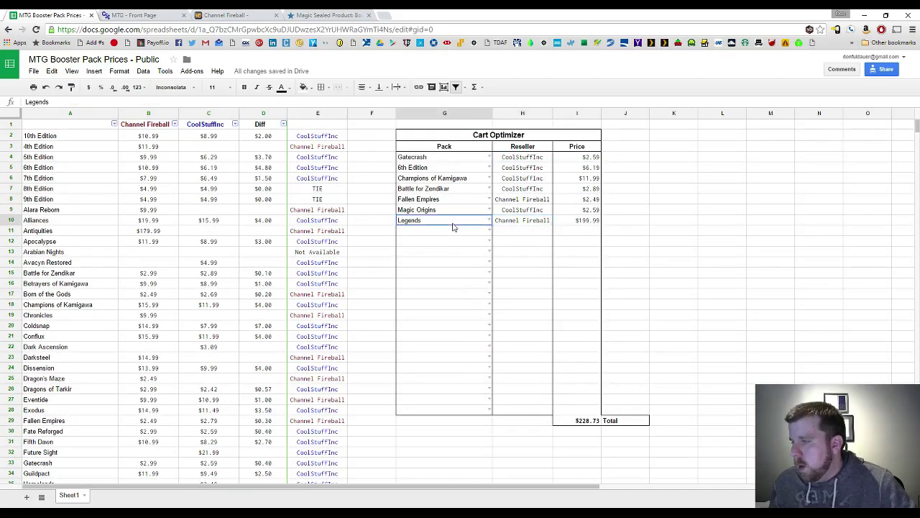
{"action": "left_click", "coordinate": [500, 221]}
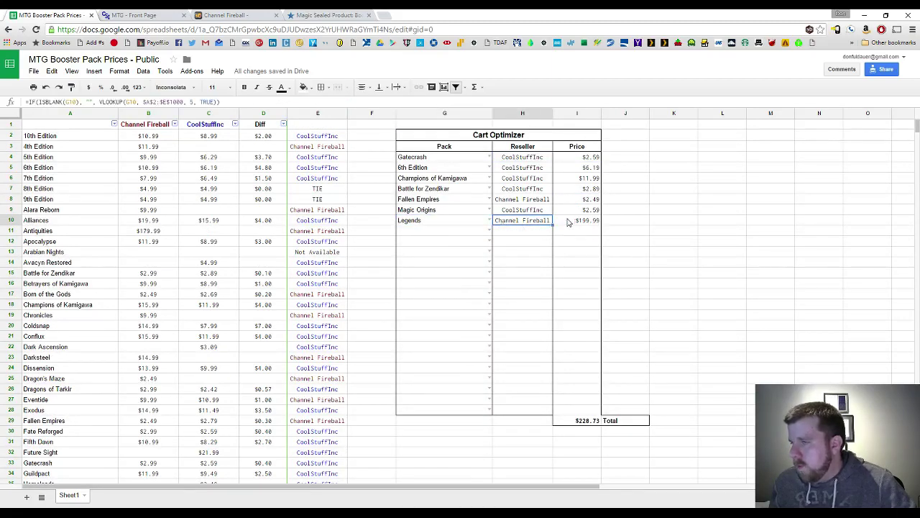
{"action": "scroll", "coordinate": [327, 230], "scroll_direction": "down", "scroll_amount": 5}
{"action": "scroll", "coordinate": [327, 231], "scroll_direction": "up", "scroll_amount": 6}
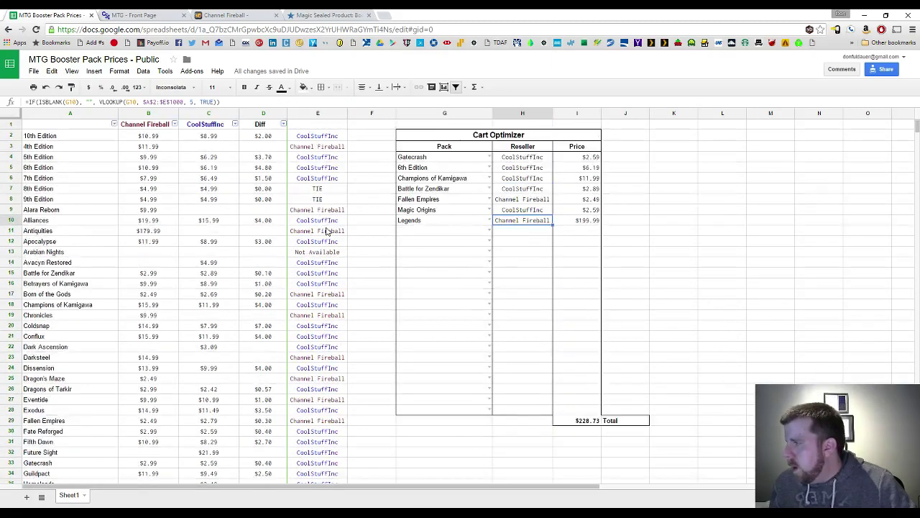
{"action": "left_click", "coordinate": [303, 232]}
{"action": "left_click", "coordinate": [156, 231]}
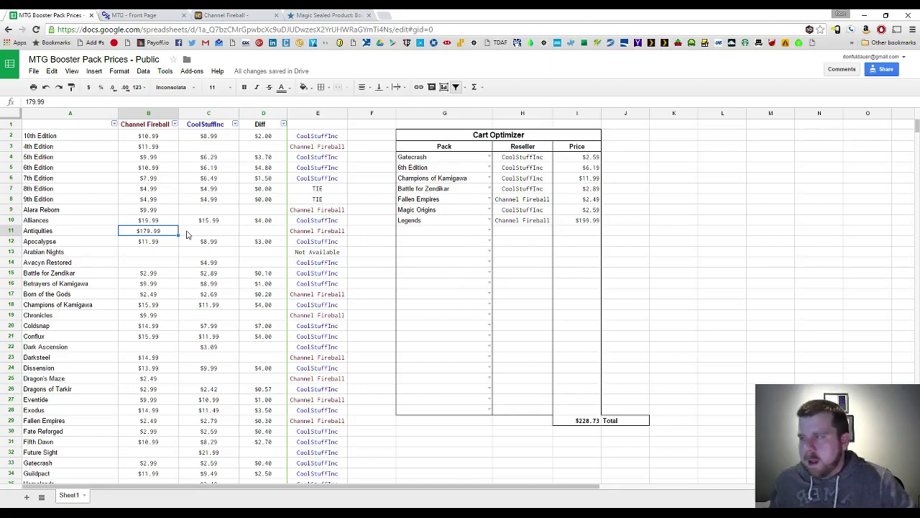
Scroll the price list and check the Innistrad, Homelands and 5th Edition reseller prices
{"action": "scroll", "coordinate": [180, 238], "scroll_direction": "down", "scroll_amount": 15}
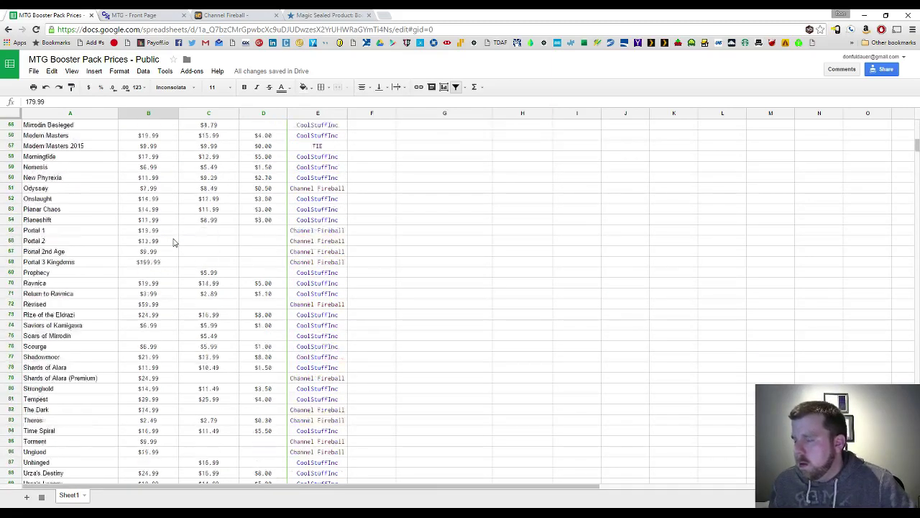
{"action": "scroll", "coordinate": [173, 242], "scroll_direction": "down", "scroll_amount": 4}
{"action": "scroll", "coordinate": [174, 242], "scroll_direction": "up", "scroll_amount": 7}
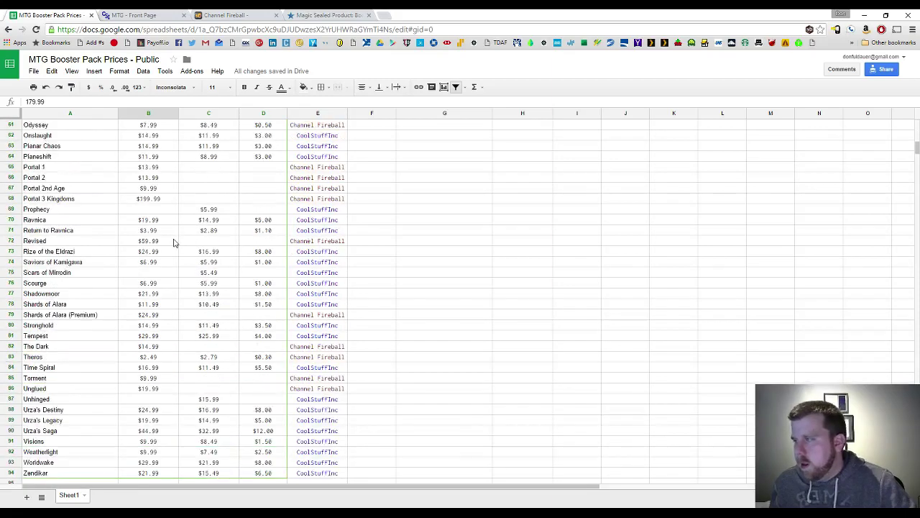
{"action": "scroll", "coordinate": [173, 242], "scroll_direction": "up", "scroll_amount": 3}
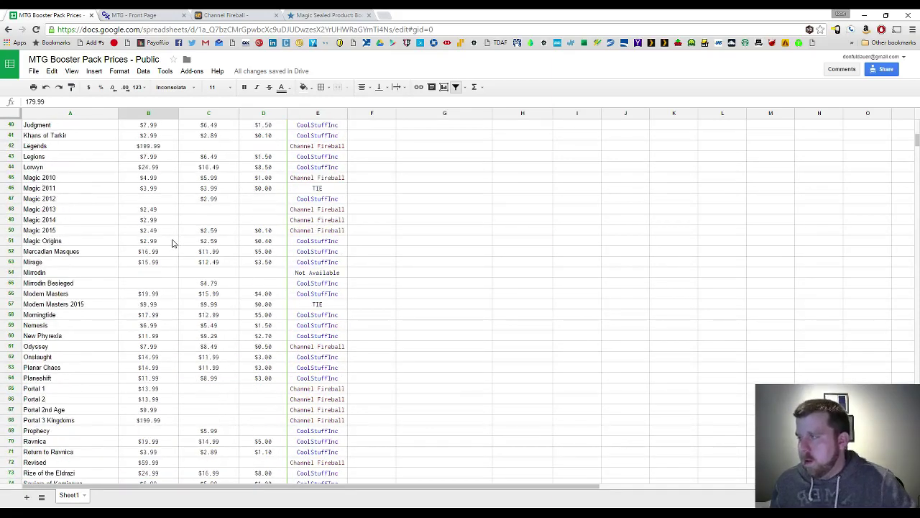
{"action": "scroll", "coordinate": [174, 242], "scroll_direction": "up", "scroll_amount": 7}
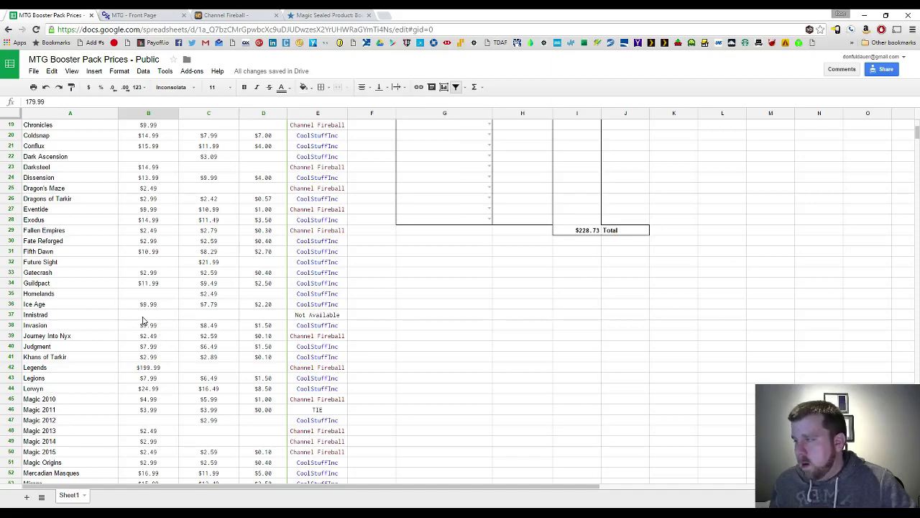
{"action": "left_click", "coordinate": [143, 318]}
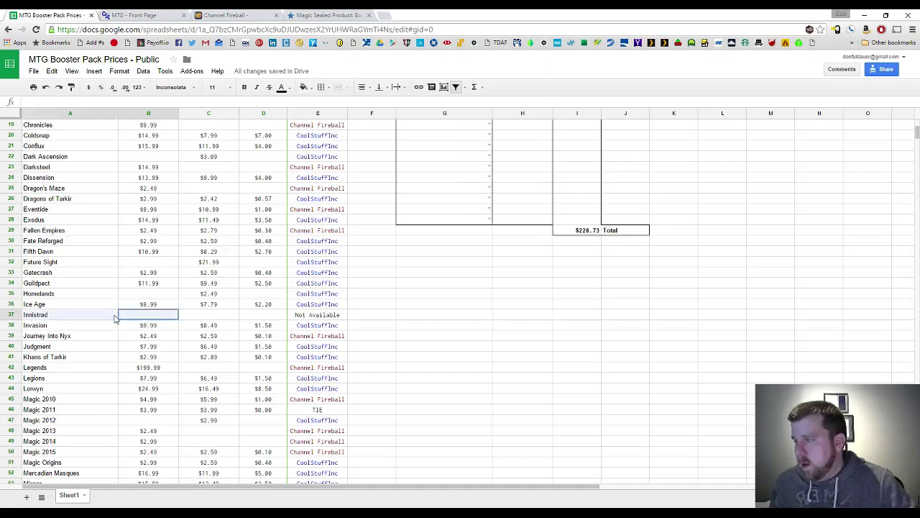
{"action": "left_click", "coordinate": [204, 295]}
{"action": "scroll", "coordinate": [252, 238], "scroll_direction": "up", "scroll_amount": 6}
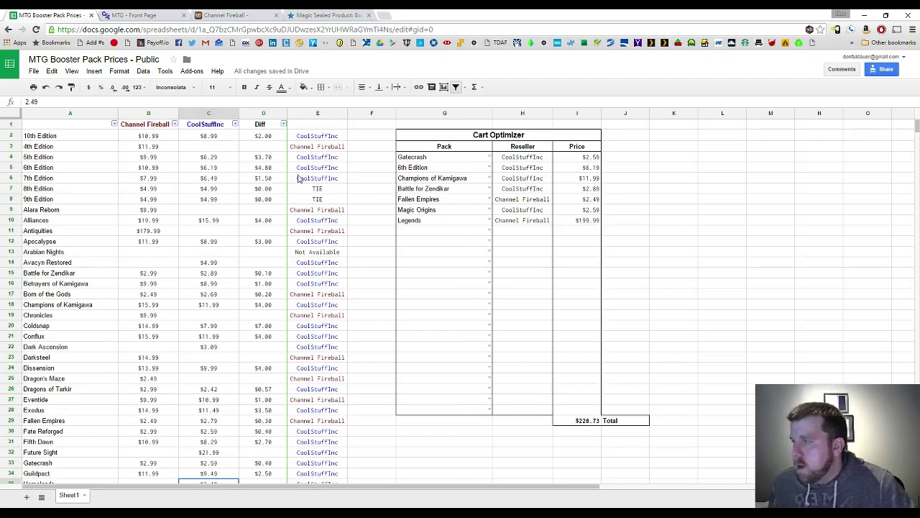
{"action": "left_click", "coordinate": [164, 156]}
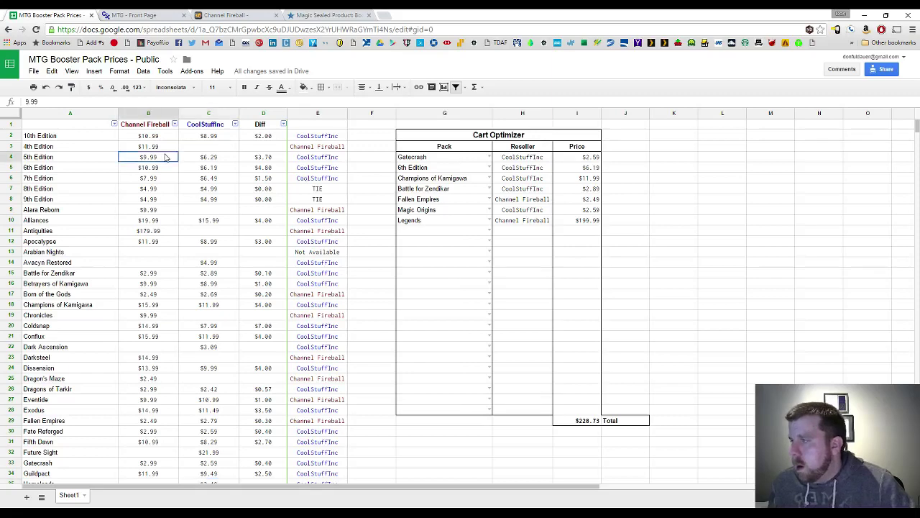
Glance at the Star City Games store page, then come back to the spreadsheet
{"action": "left_click", "coordinate": [333, 14]}
{"action": "scroll", "coordinate": [160, 261], "scroll_direction": "down", "scroll_amount": 3}
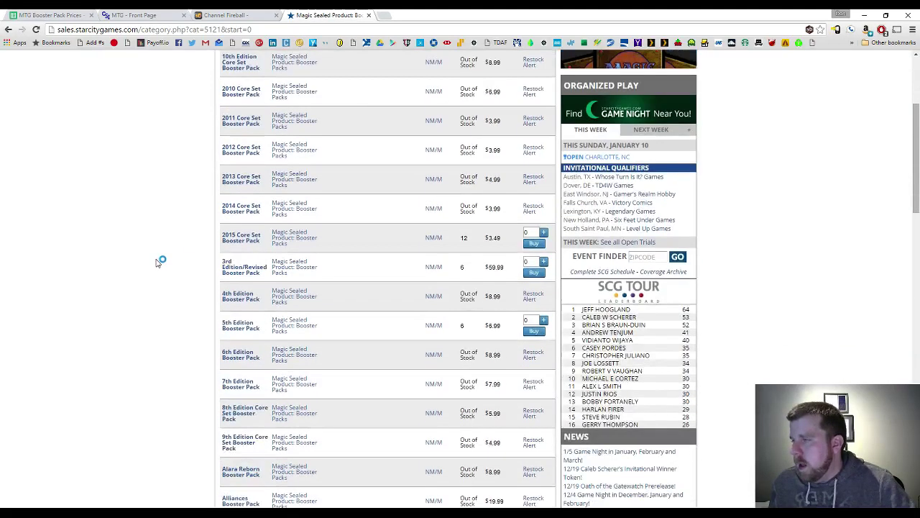
{"action": "scroll", "coordinate": [158, 263], "scroll_direction": "up", "scroll_amount": 2}
{"action": "left_click", "coordinate": [56, 15]}
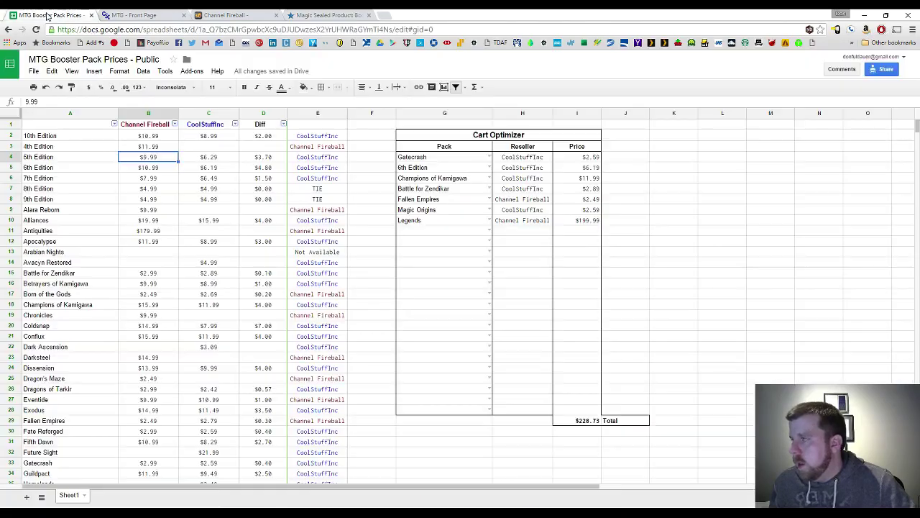
Highlight the Diff column, the cheaper-reseller column and the Cart Optimizer entries to review their formulas
{"action": "left_click", "coordinate": [241, 159]}
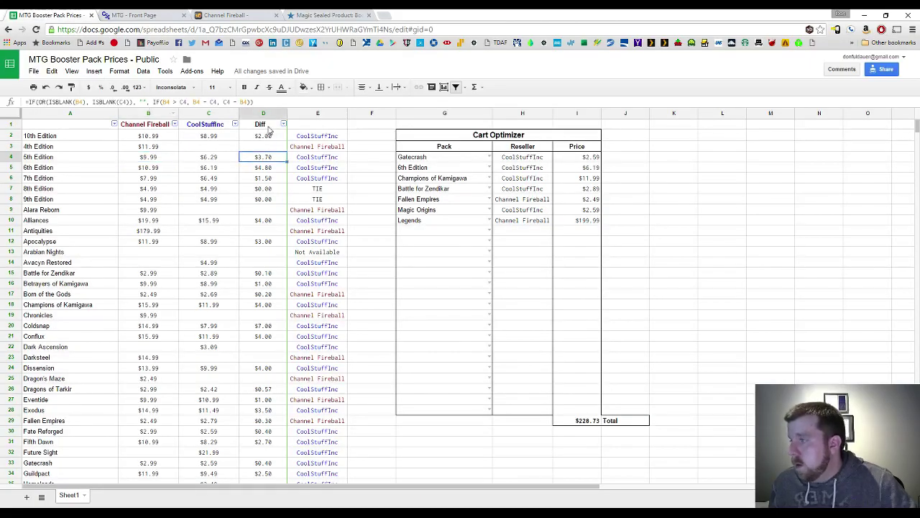
{"action": "left_click_drag", "start_coordinate": [267, 138], "coordinate": [263, 336]}
{"action": "left_click_drag", "start_coordinate": [317, 151], "coordinate": [317, 439]}
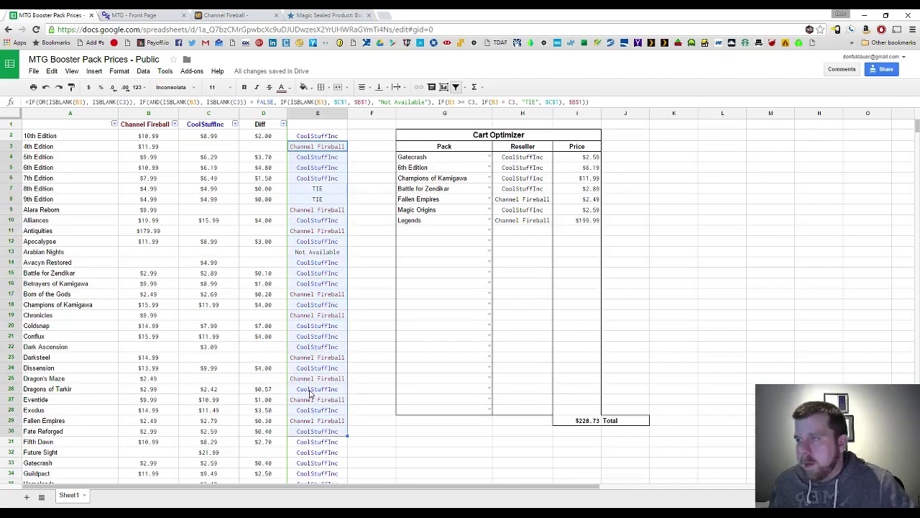
{"action": "left_click_drag", "start_coordinate": [460, 158], "coordinate": [577, 221]}
{"action": "left_click", "coordinate": [539, 203]}
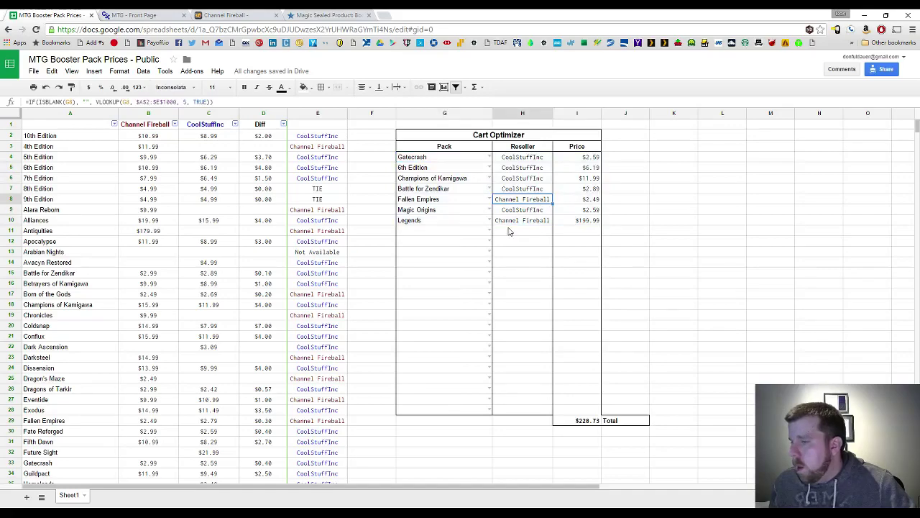
Scroll down through the Star City Games booster pack listings
{"action": "left_click", "coordinate": [313, 14]}
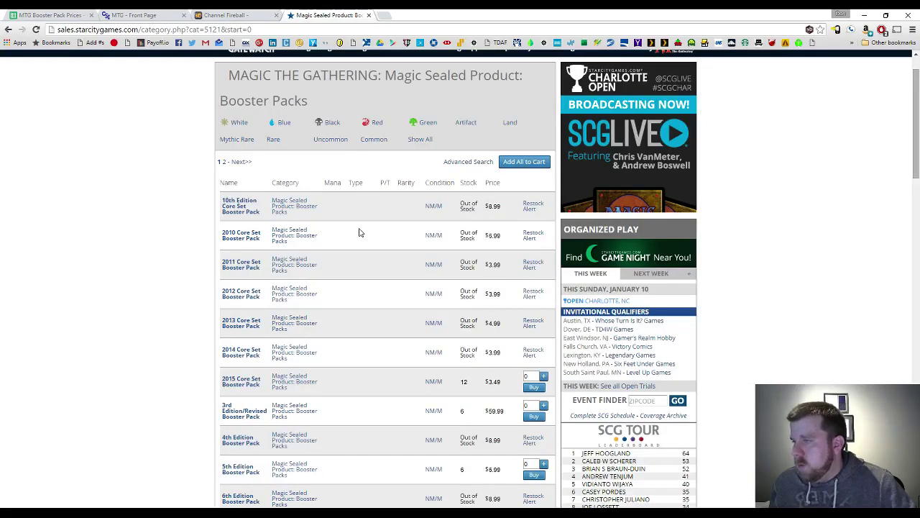
{"action": "scroll", "coordinate": [359, 234], "scroll_direction": "down", "scroll_amount": 3}
{"action": "scroll", "coordinate": [359, 234], "scroll_direction": "down", "scroll_amount": 5}
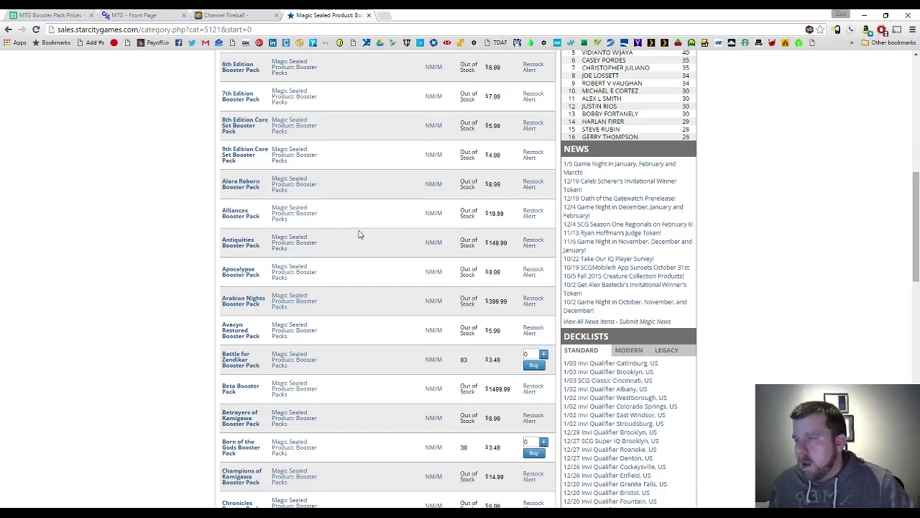
{"action": "scroll", "coordinate": [359, 234], "scroll_direction": "down", "scroll_amount": 3}
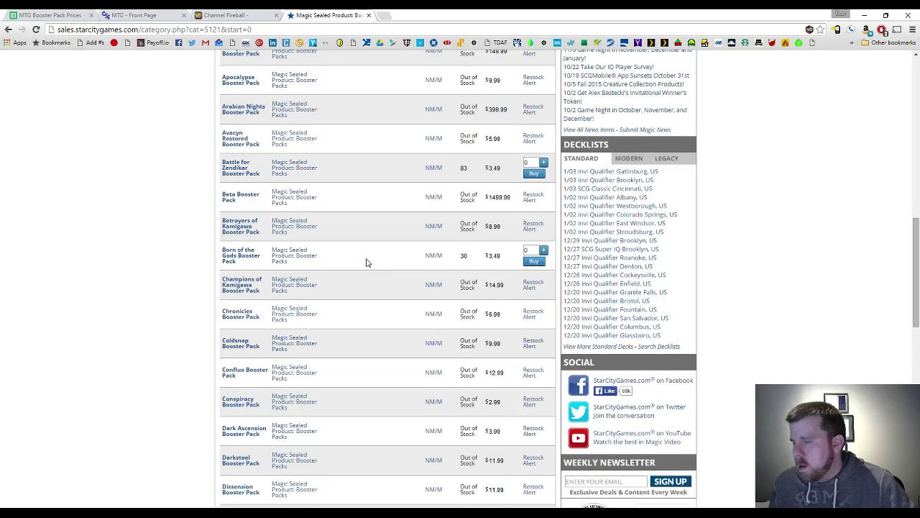
{"action": "scroll", "coordinate": [366, 263], "scroll_direction": "down", "scroll_amount": 2}
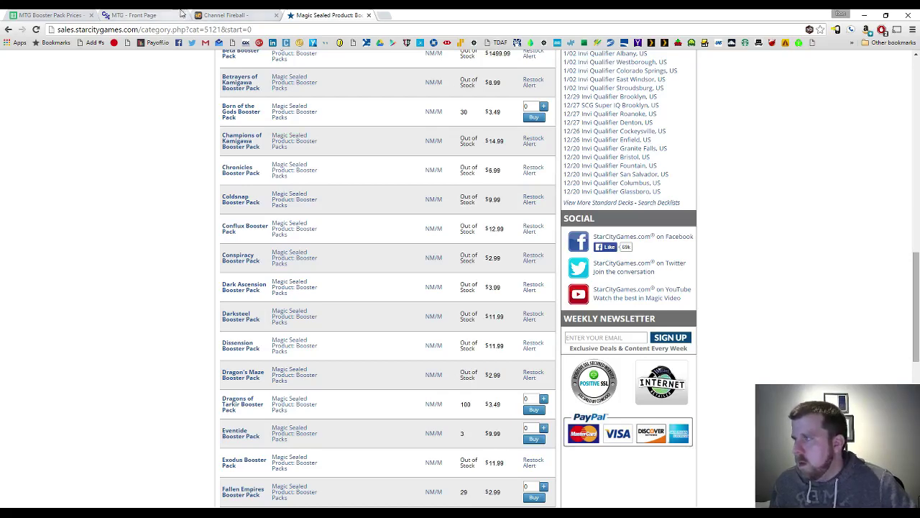
Peek at the CoolStuffInc expansions list, then move to the Channel Fireball booster pack listing
{"action": "left_click", "coordinate": [113, 14]}
{"action": "left_click", "coordinate": [295, 15]}
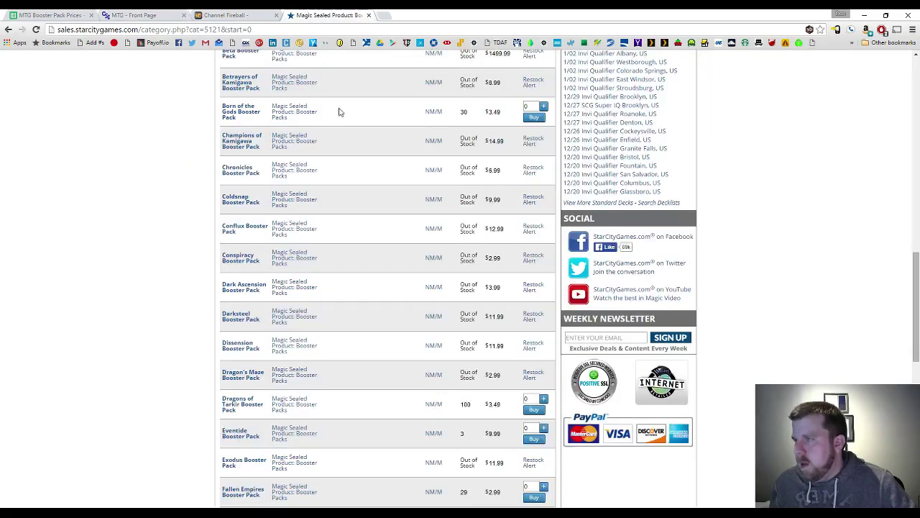
{"action": "scroll", "coordinate": [384, 205], "scroll_direction": "up", "scroll_amount": 2}
{"action": "scroll", "coordinate": [385, 205], "scroll_direction": "up", "scroll_amount": 2}
{"action": "key", "text": "ctrl+shift+Tab"}
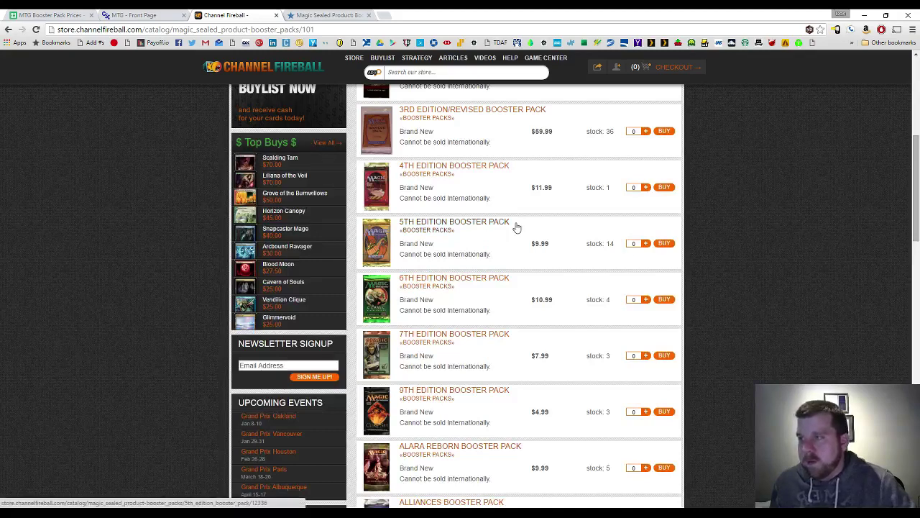
{"action": "scroll", "coordinate": [522, 210], "scroll_direction": "up", "scroll_amount": 2}
{"action": "scroll", "coordinate": [522, 210], "scroll_direction": "up", "scroll_amount": 2}
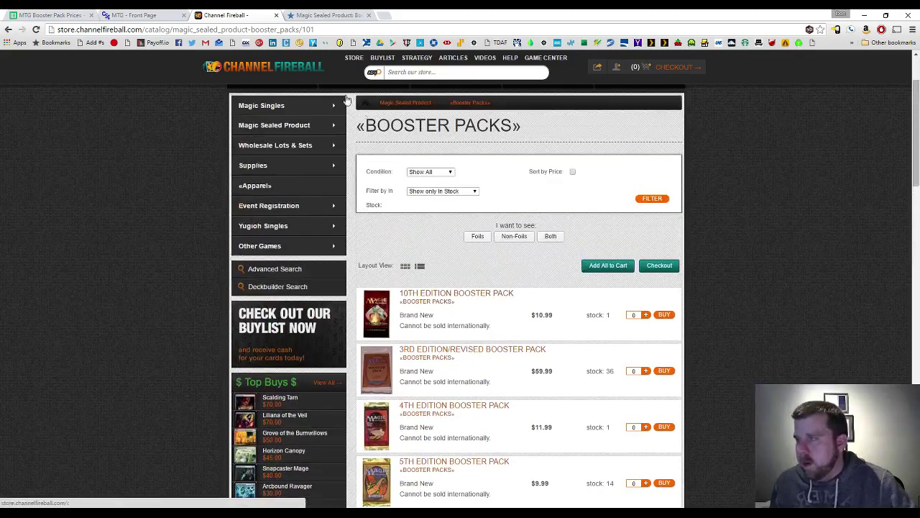
Back in the spreadsheet, highlight the price comparison list and inspect the cheaper-reseller formula
{"action": "left_click", "coordinate": [44, 14]}
{"action": "scroll", "coordinate": [355, 238], "scroll_direction": "down", "scroll_amount": 3}
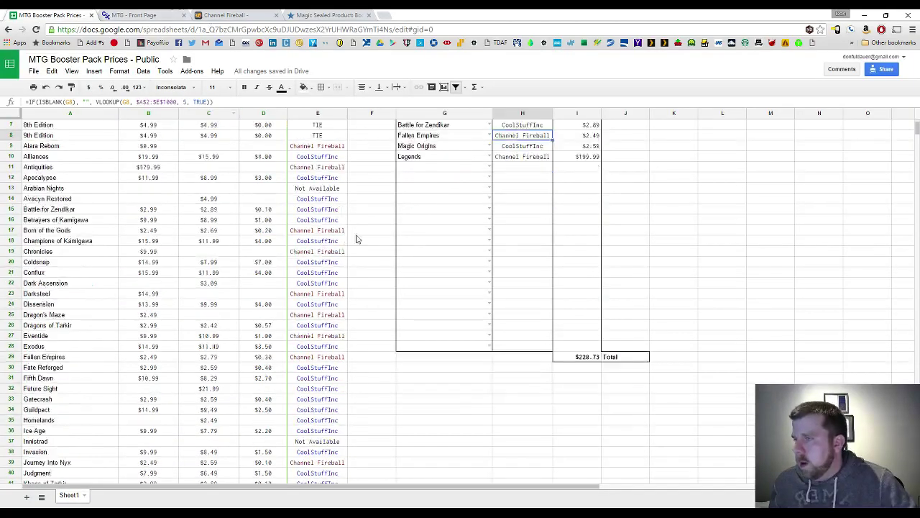
{"action": "left_click", "coordinate": [515, 222]}
{"action": "scroll", "coordinate": [365, 292], "scroll_direction": "up", "scroll_amount": 3}
{"action": "left_click_drag", "start_coordinate": [75, 135], "coordinate": [335, 379]}
{"action": "left_click", "coordinate": [320, 389]}
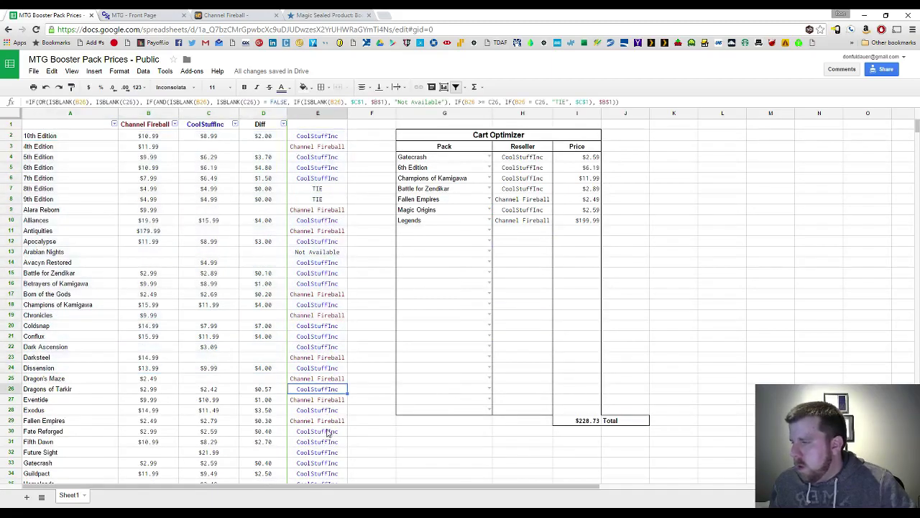
Check the CoolStuffInc price for Born of the Gods and the Channel Fireball price for Betrayers of Kamigawa
{"action": "scroll", "coordinate": [325, 430], "scroll_direction": "down", "scroll_amount": 4}
{"action": "scroll", "coordinate": [313, 414], "scroll_direction": "down", "scroll_amount": 6}
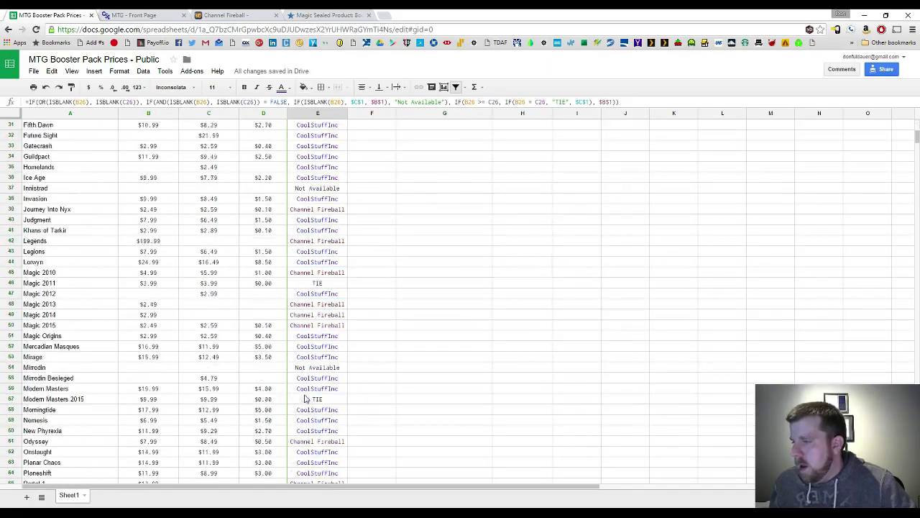
{"action": "scroll", "coordinate": [305, 398], "scroll_direction": "up", "scroll_amount": 3}
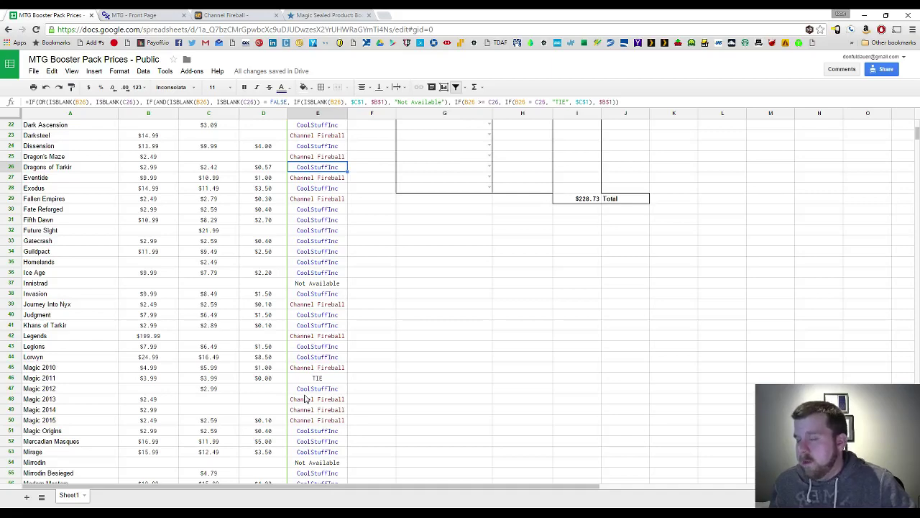
{"action": "scroll", "coordinate": [306, 397], "scroll_direction": "up", "scroll_amount": 7}
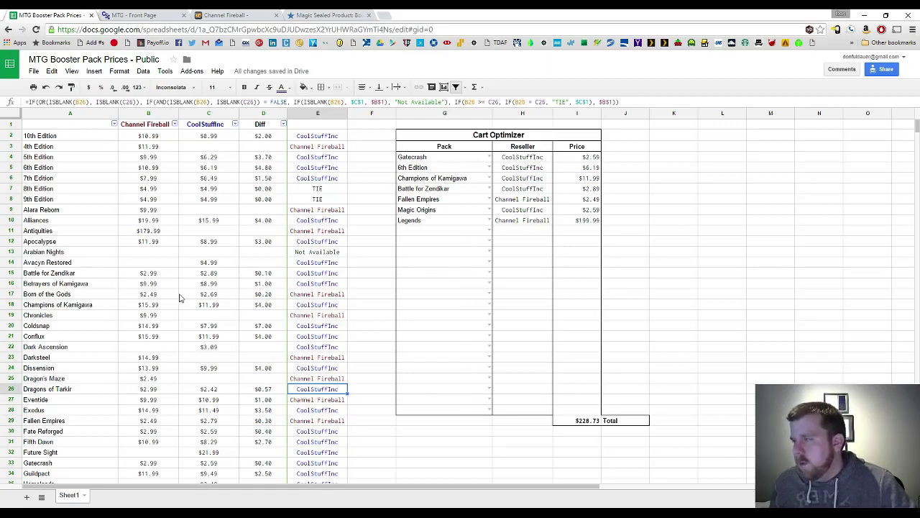
{"action": "left_click", "coordinate": [179, 298]}
{"action": "left_click", "coordinate": [158, 285]}
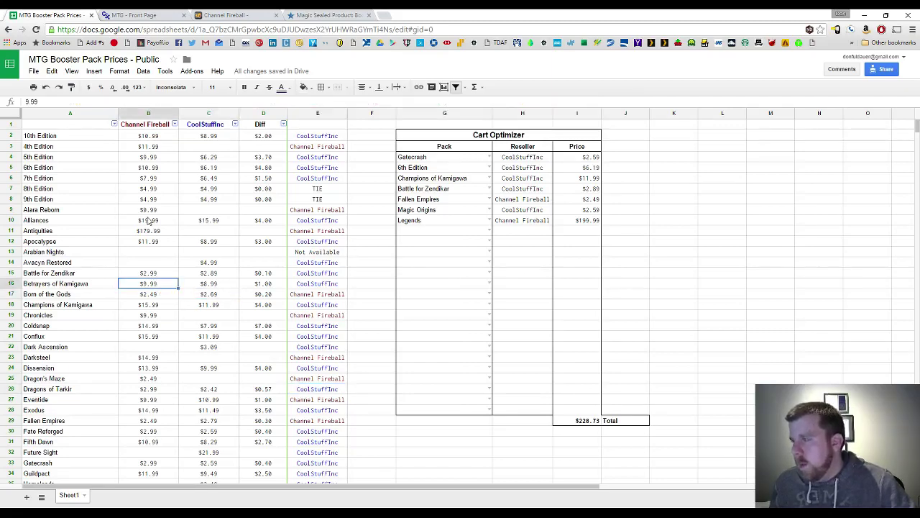
Highlight the CoolStuffInc price column and check the Conflux price
{"action": "scroll", "coordinate": [148, 221], "scroll_direction": "down", "scroll_amount": 3}
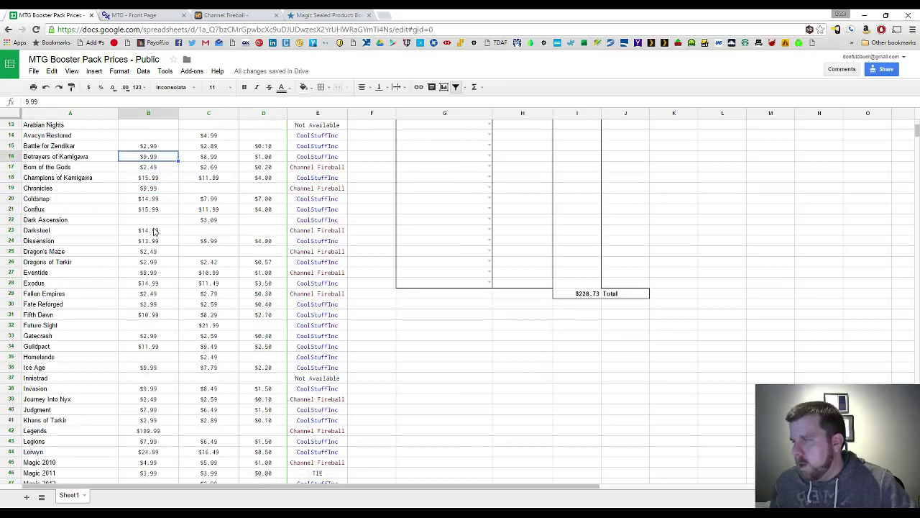
{"action": "scroll", "coordinate": [148, 237], "scroll_direction": "down", "scroll_amount": 9}
{"action": "scroll", "coordinate": [149, 255], "scroll_direction": "up", "scroll_amount": 11}
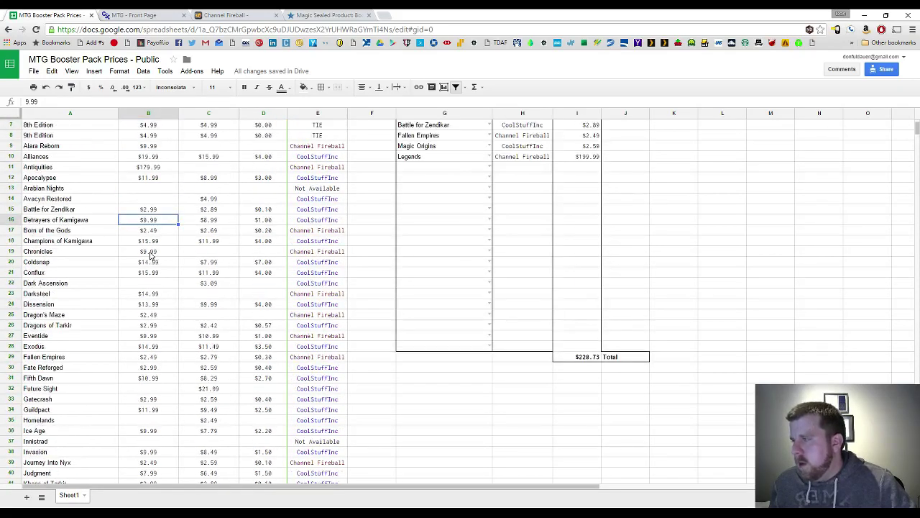
{"action": "scroll", "coordinate": [150, 254], "scroll_direction": "up", "scroll_amount": 2}
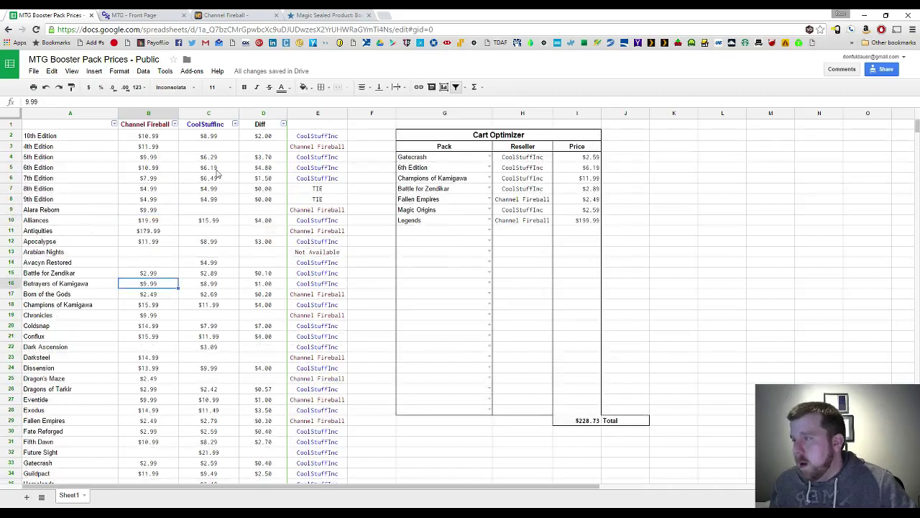
{"action": "left_click_drag", "start_coordinate": [215, 168], "coordinate": [215, 366]}
{"action": "left_click", "coordinate": [219, 338]}
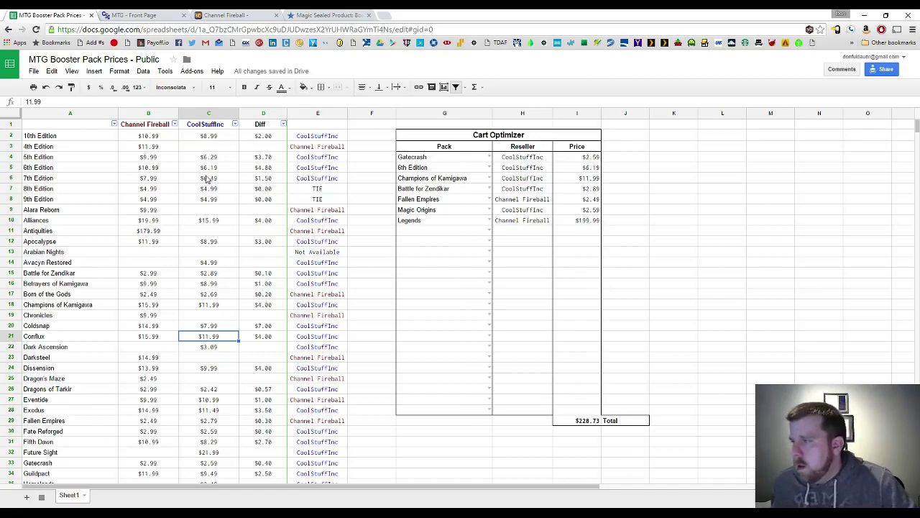
{"action": "left_click_drag", "start_coordinate": [208, 167], "coordinate": [271, 264]}
{"action": "left_click", "coordinate": [269, 275]}
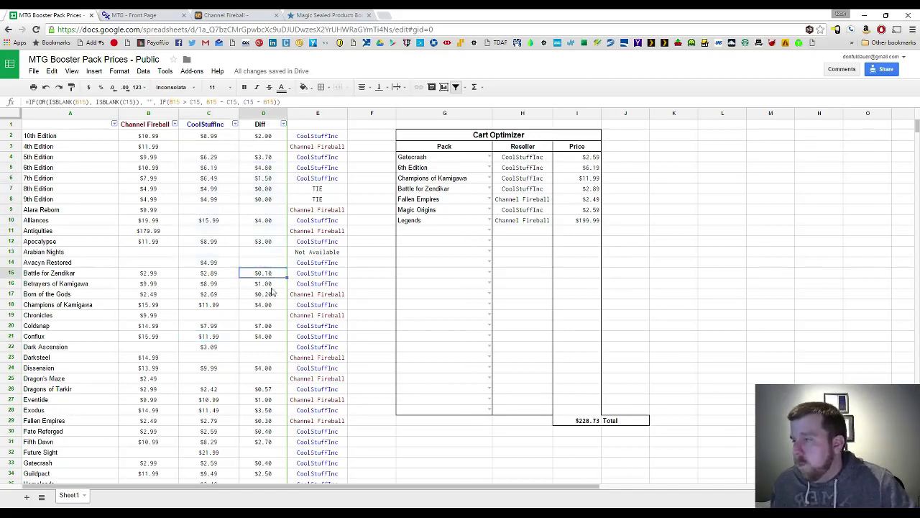
{"action": "left_click_drag", "start_coordinate": [276, 306], "coordinate": [183, 172]}
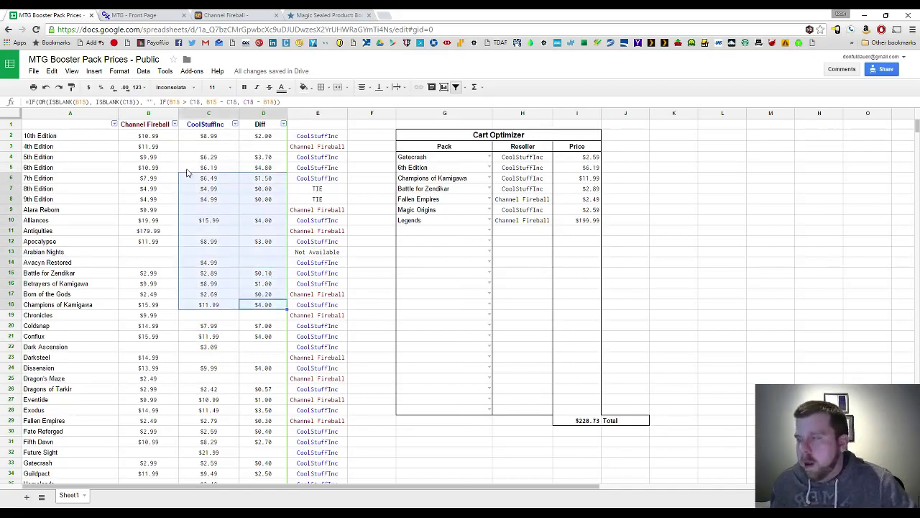
{"action": "left_click", "coordinate": [282, 246]}
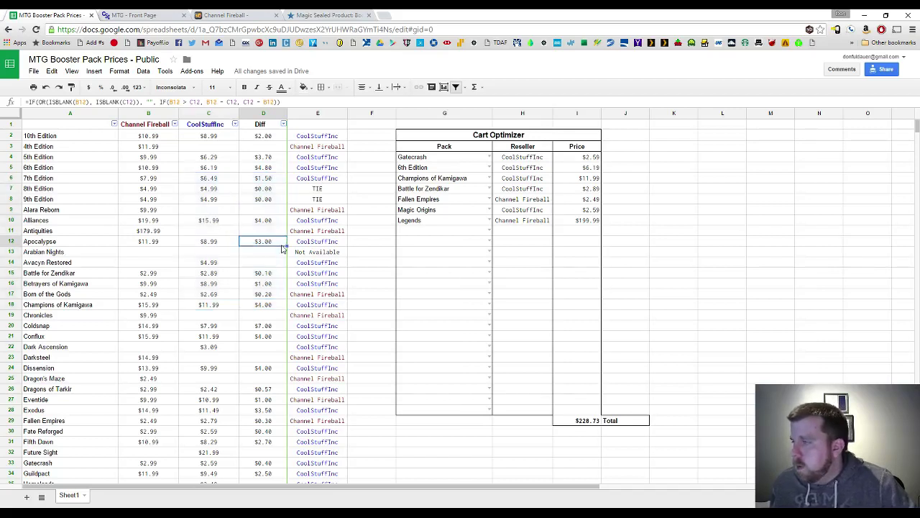
{"action": "left_click", "coordinate": [94, 139]}
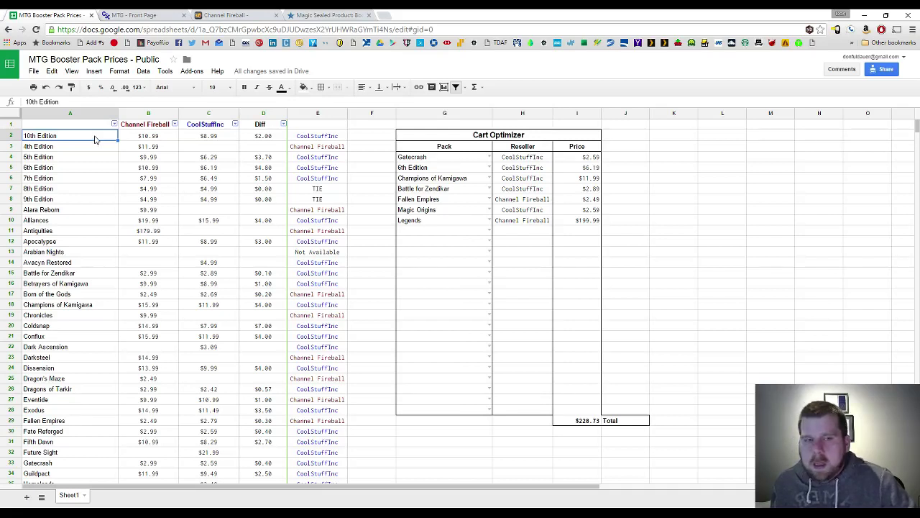
{"action": "left_click_drag", "start_coordinate": [144, 170], "coordinate": [228, 206]}
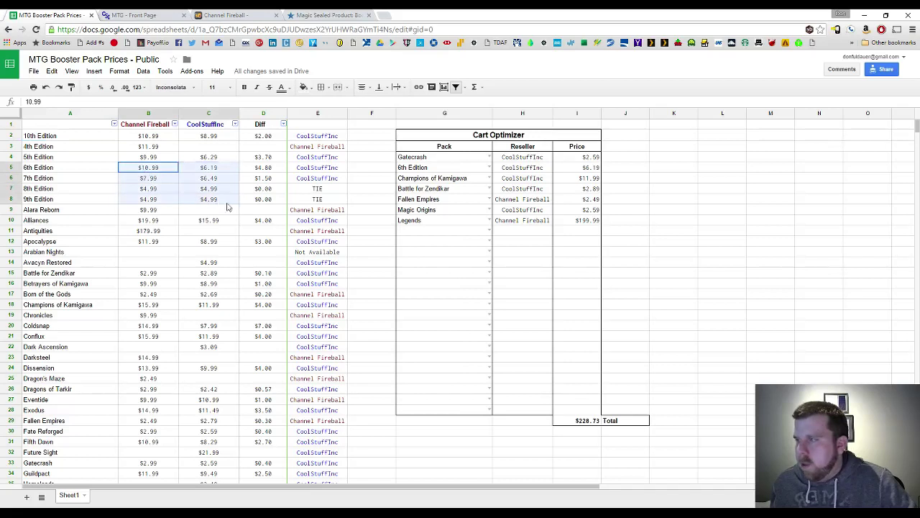
{"action": "left_click", "coordinate": [273, 222]}
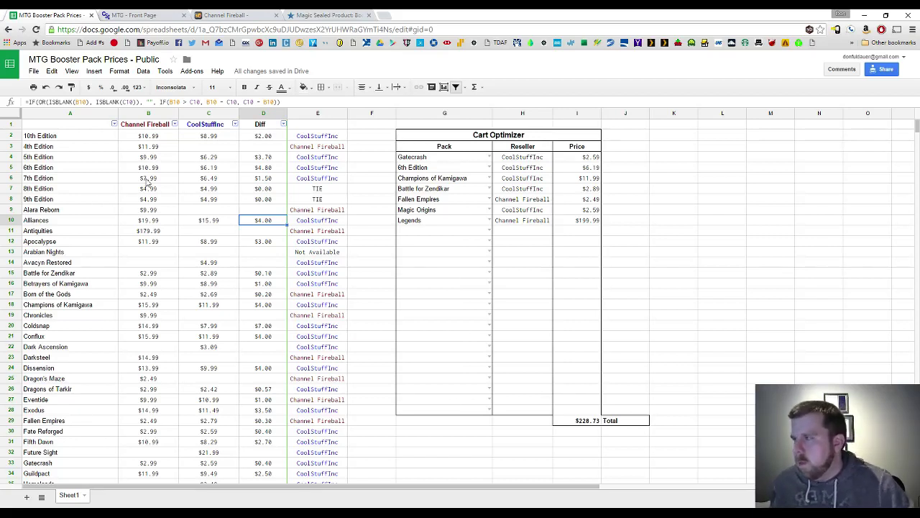
{"action": "left_click", "coordinate": [163, 169]}
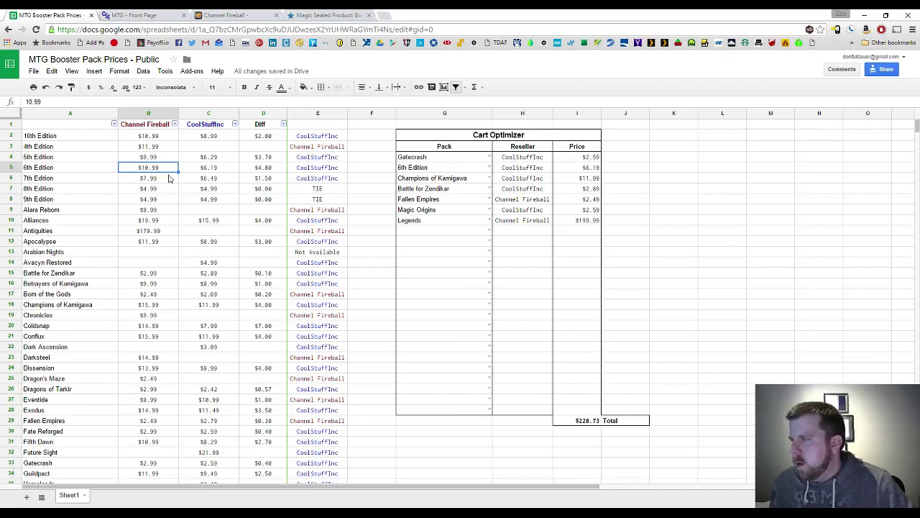
{"action": "left_click", "coordinate": [277, 178]}
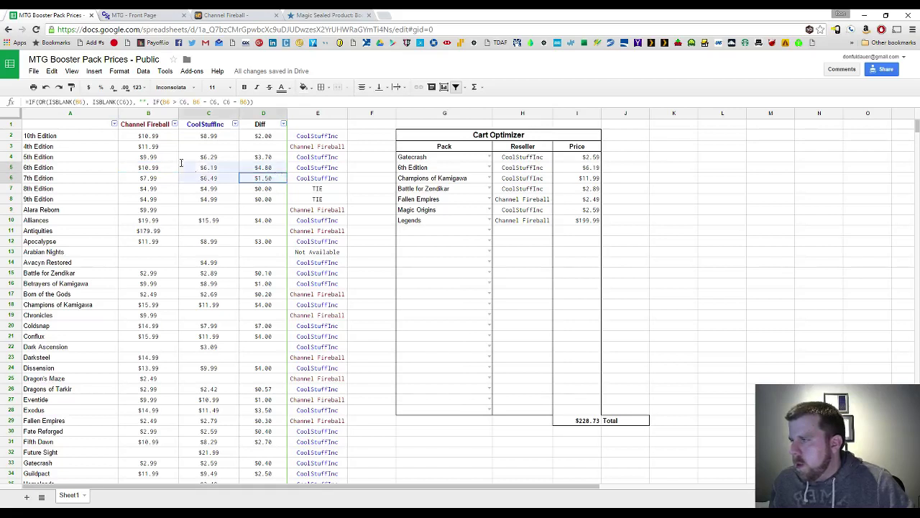
{"action": "key", "text": "Left"}
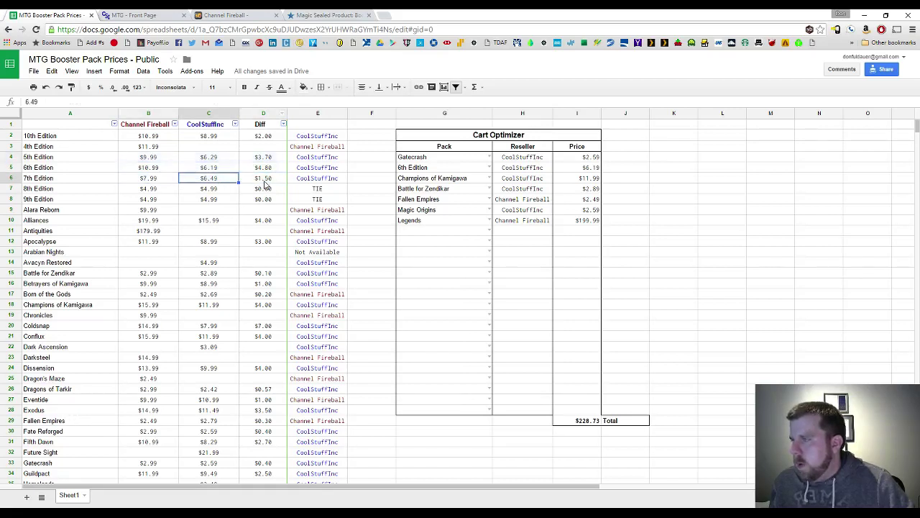
{"action": "left_click_drag", "start_coordinate": [264, 180], "coordinate": [149, 177]}
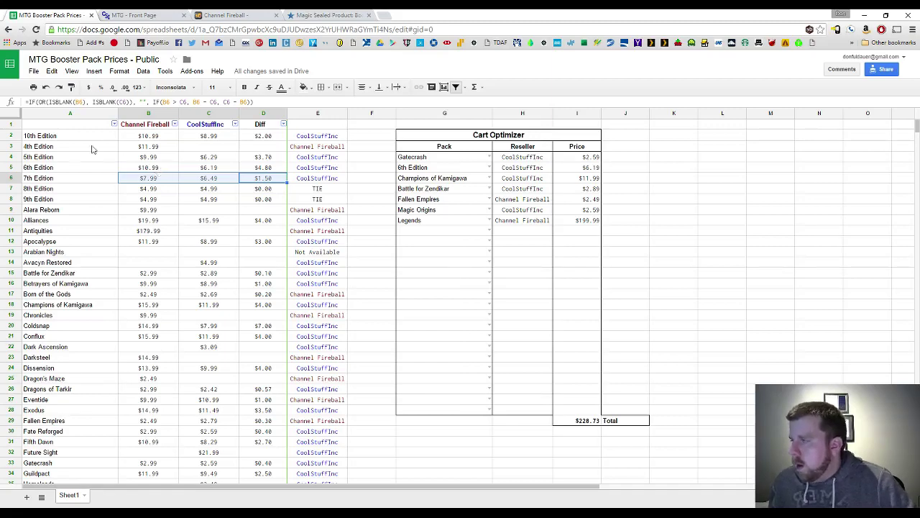
{"action": "scroll", "coordinate": [82, 253], "scroll_direction": "down", "scroll_amount": 7}
{"action": "scroll", "coordinate": [65, 267], "scroll_direction": "down", "scroll_amount": 4}
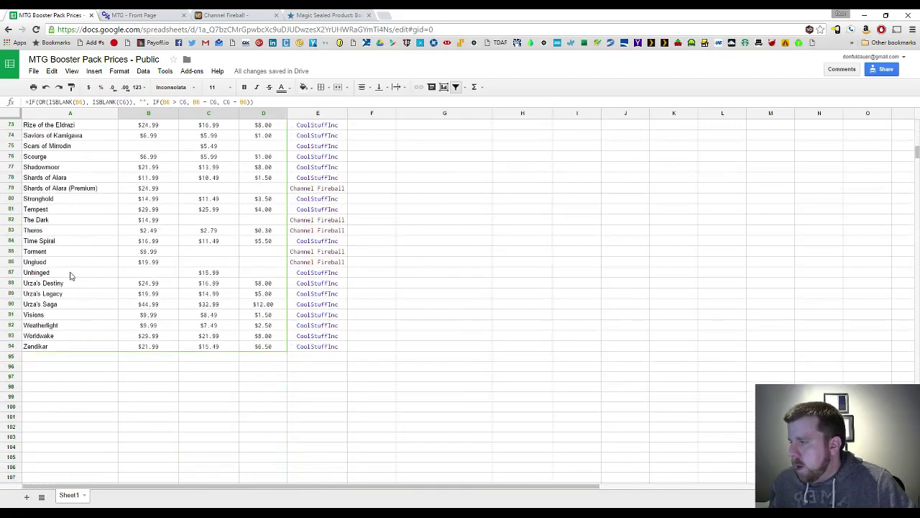
{"action": "scroll", "coordinate": [275, 358], "scroll_direction": "up", "scroll_amount": 4}
{"action": "scroll", "coordinate": [165, 262], "scroll_direction": "up", "scroll_amount": 8}
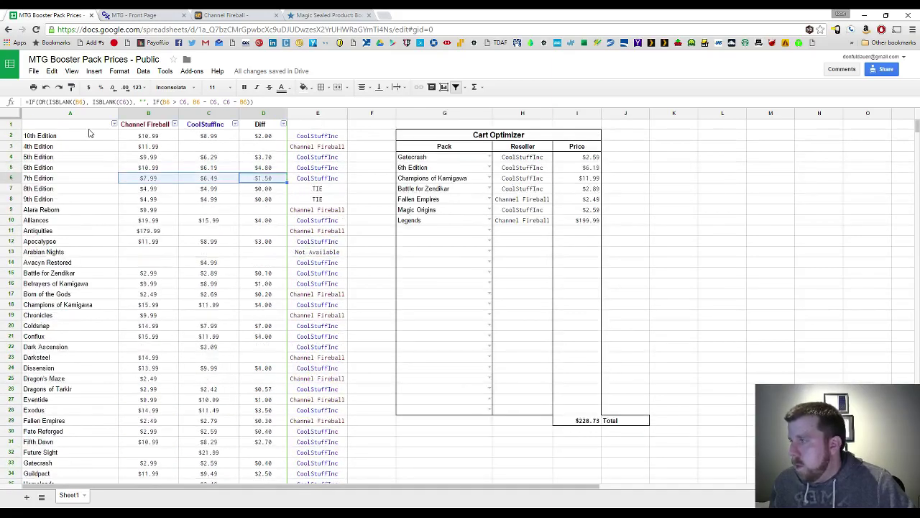
{"action": "left_click", "coordinate": [95, 137]}
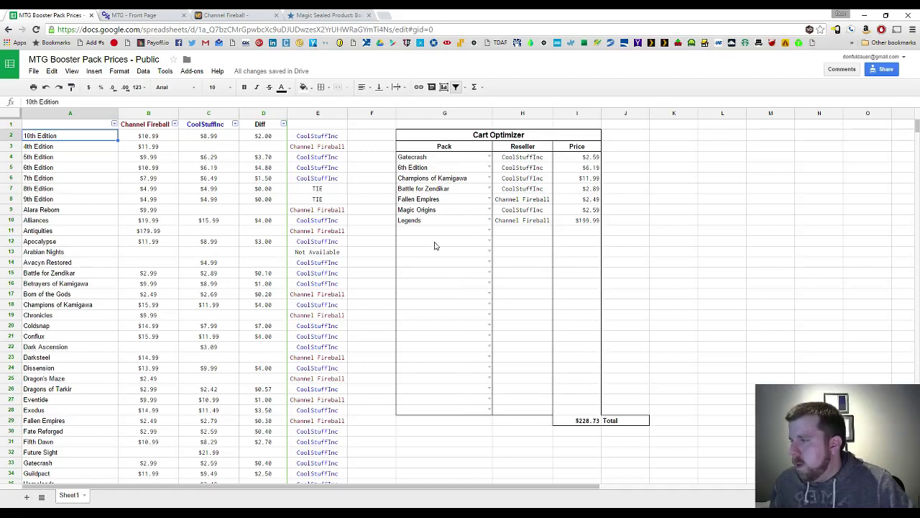
Choose Scourge in G11's dropdown, adding it at $5.99 for a $234.72 total
{"action": "left_click", "coordinate": [462, 231]}
{"action": "left_click", "coordinate": [489, 231]}
{"action": "scroll", "coordinate": [453, 305], "scroll_direction": "down", "scroll_amount": 10}
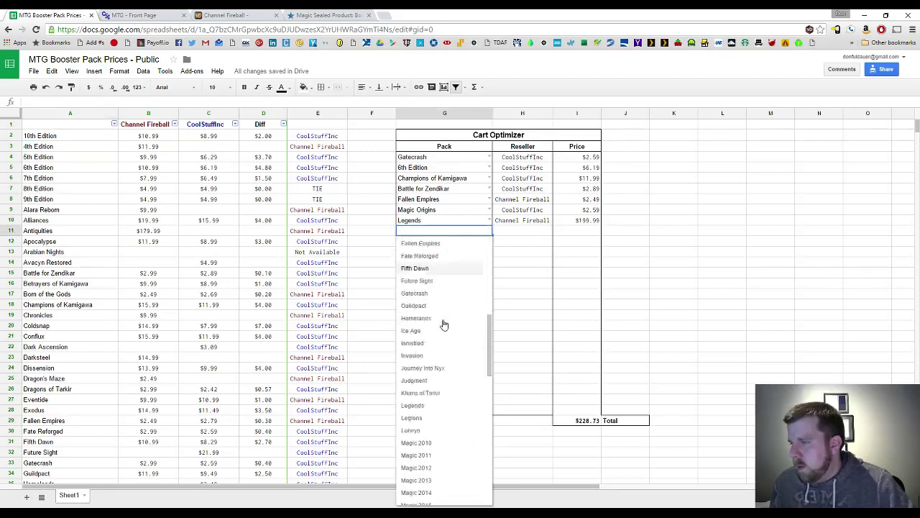
{"action": "left_click", "coordinate": [439, 350]}
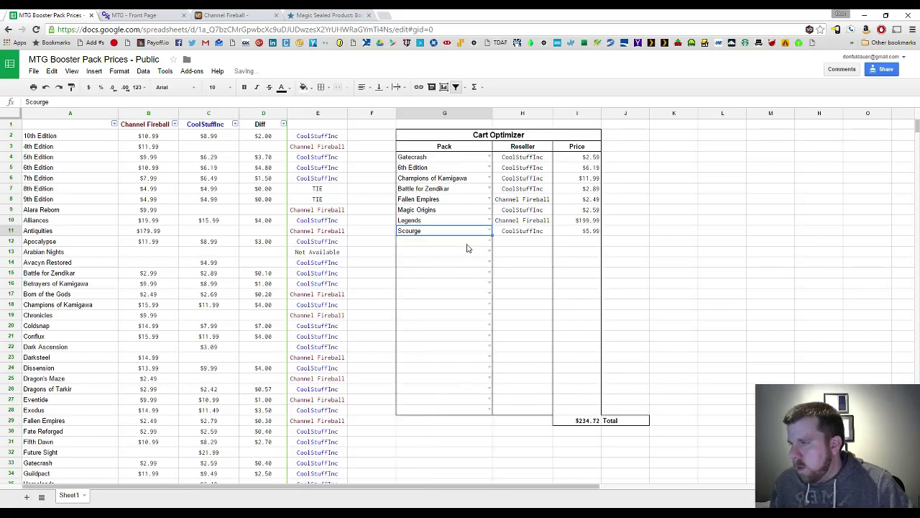